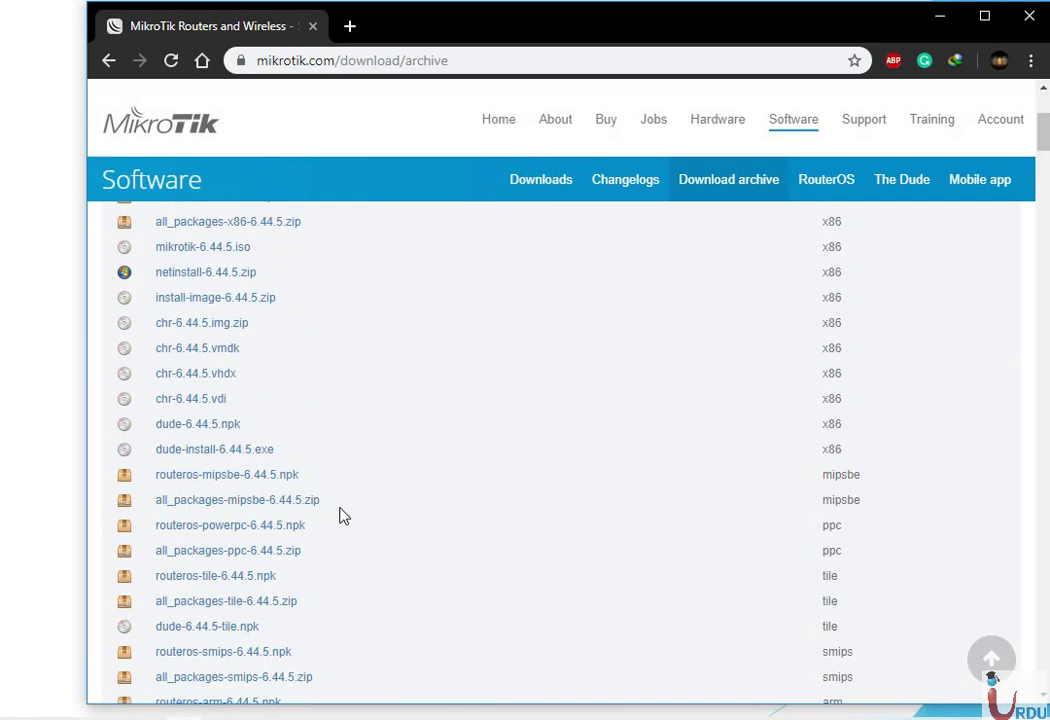
Cancel the chr-6.44.5.vdi download in Chrome's download bar
{"action": "left_click", "coordinate": [205, 400]}
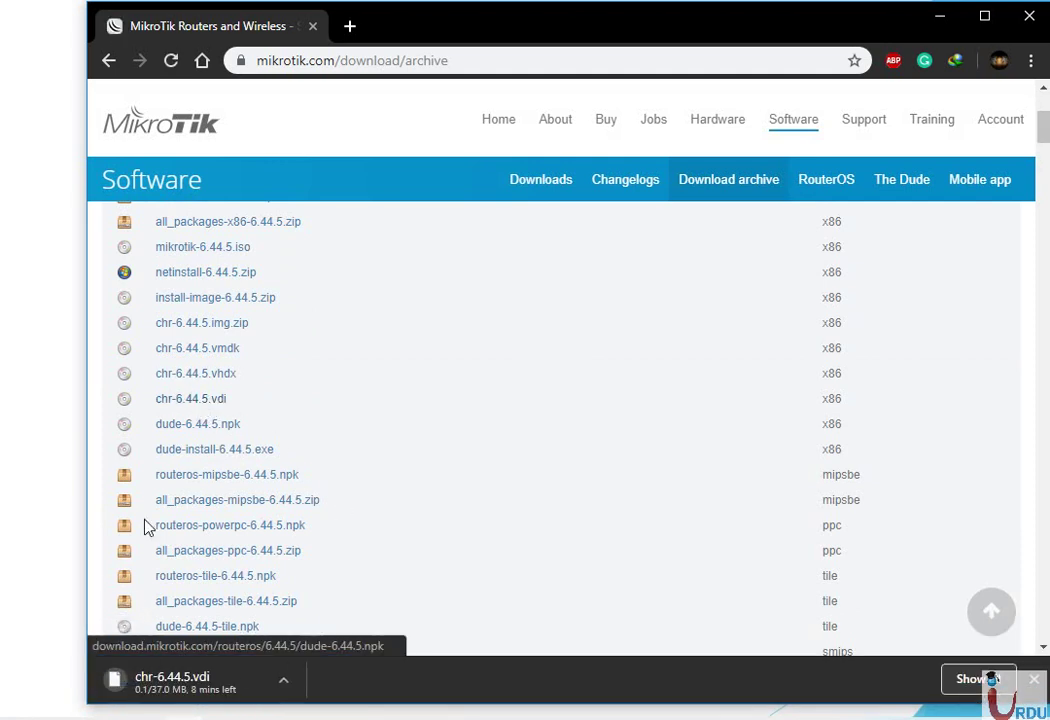
{"action": "left_click", "coordinate": [289, 681]}
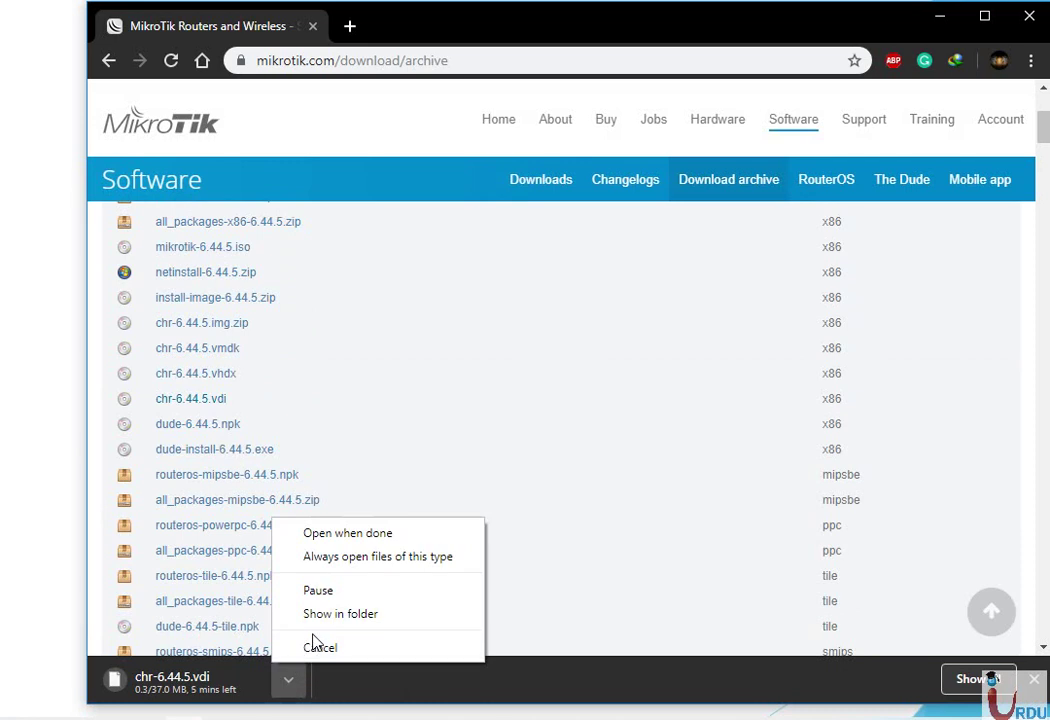
{"action": "left_click", "coordinate": [319, 648]}
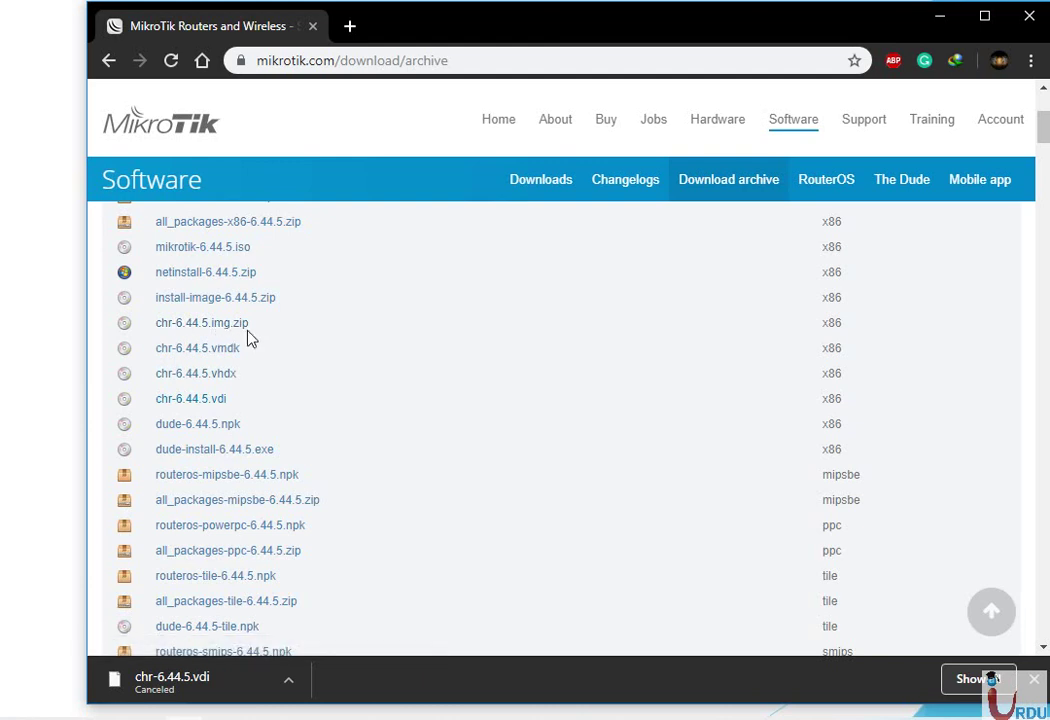
Minimize Chrome and bring the GNS3 window to the front
{"action": "scroll", "coordinate": [330, 434], "scroll_direction": "up", "scroll_amount": 1}
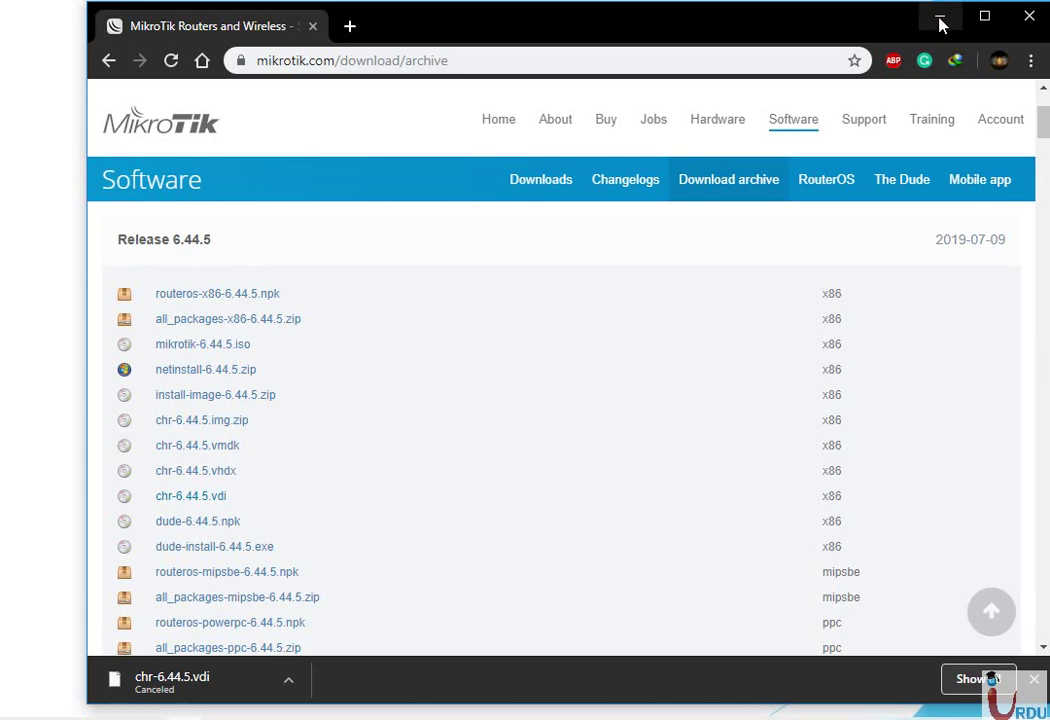
{"action": "left_click", "coordinate": [940, 18]}
{"action": "key", "text": "alt+Tab"}
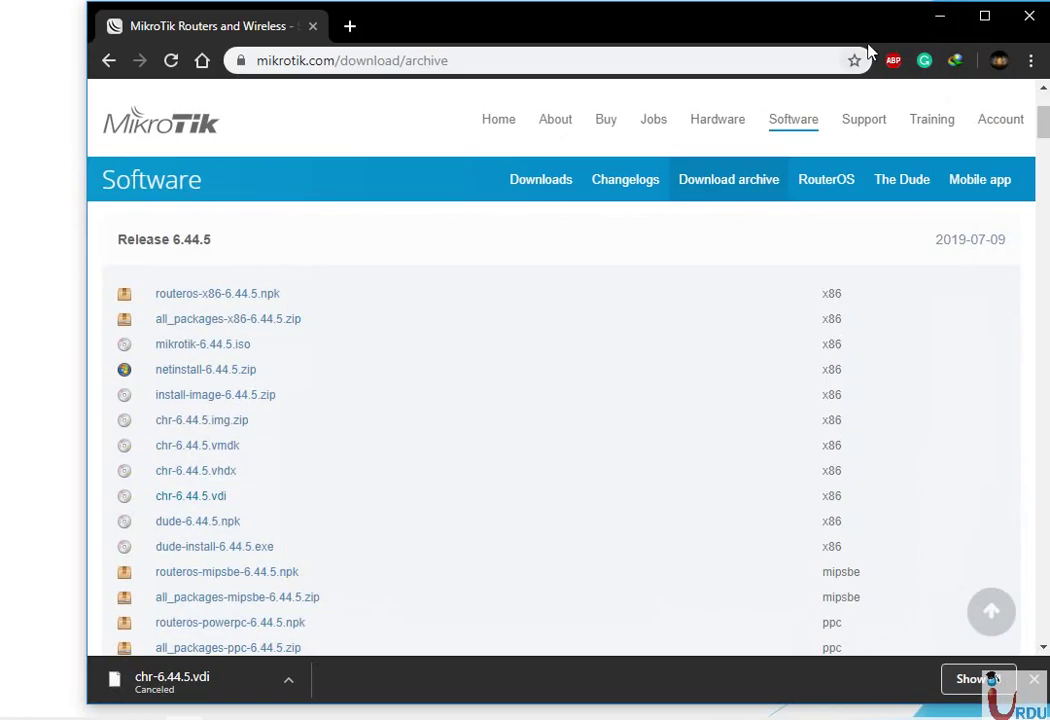
{"action": "left_click", "coordinate": [942, 18]}
{"action": "key", "text": "alt+Tab"}
{"action": "key", "text": "alt+Tab"}
{"action": "key", "text": "alt+Tab"}
{"action": "key", "text": "alt+Tab"}
{"action": "key", "text": "alt+Tab"}
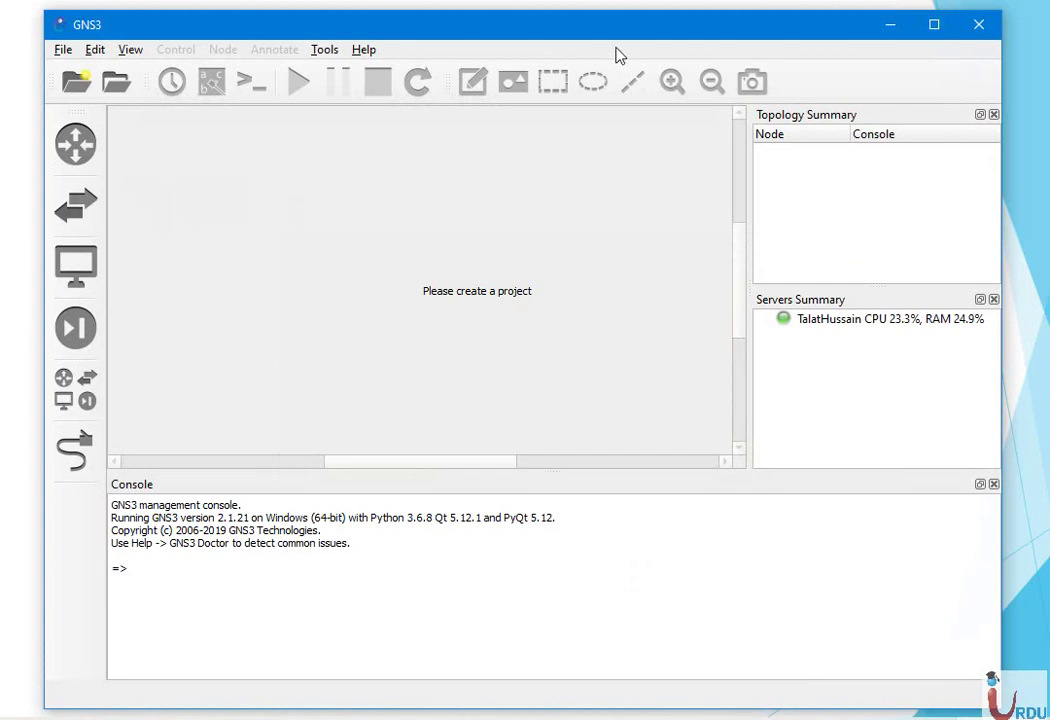
From Edit > Preferences > Qemu VMs, start a new template and name it 'Mikrotik'
{"action": "mouse_move", "coordinate": [527, 28]}
{"action": "left_mouse_down"}
{"action": "mouse_move", "coordinate": [574, 30]}
{"action": "mouse_move", "coordinate": [545, 24]}
{"action": "left_mouse_up"}
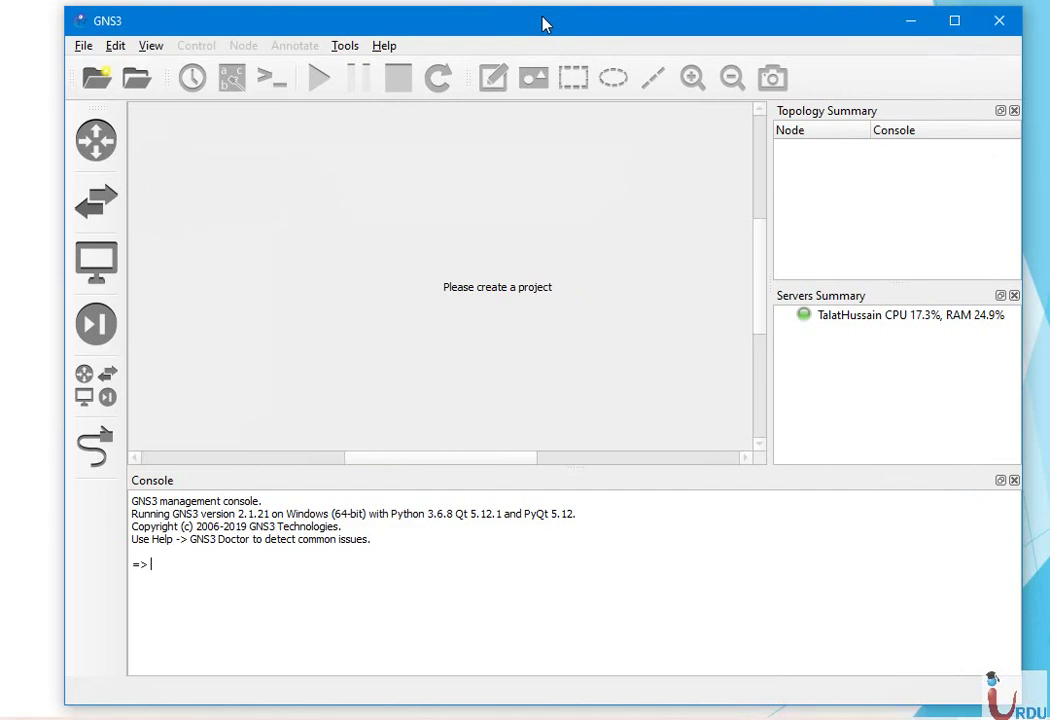
{"action": "left_click", "coordinate": [114, 46]}
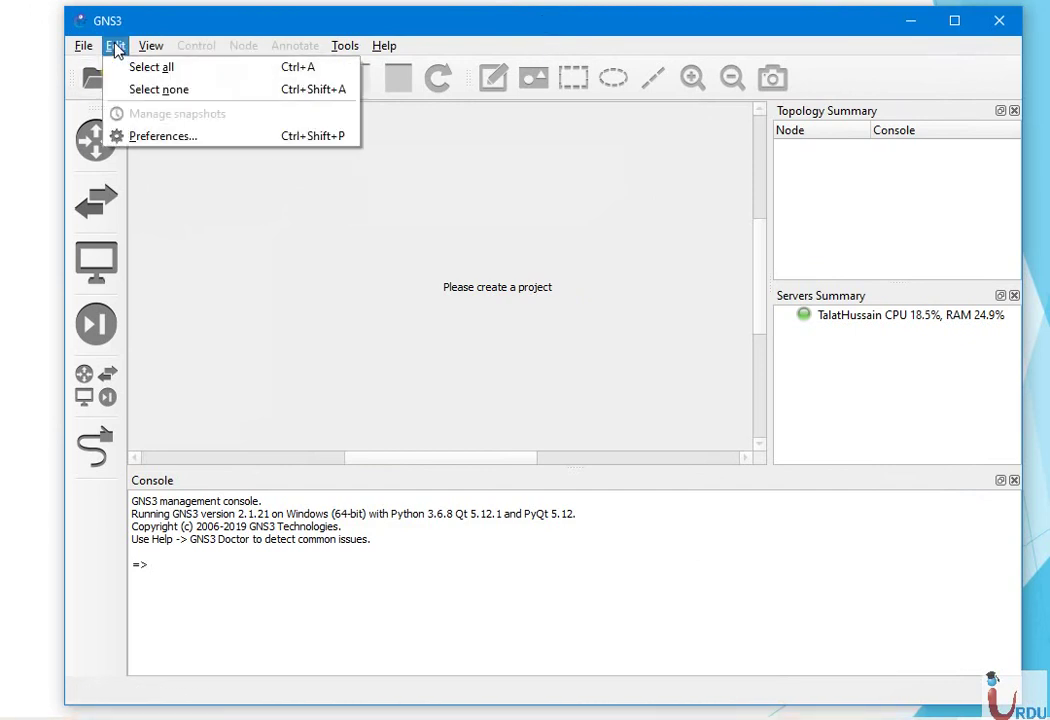
{"action": "left_click", "coordinate": [145, 137]}
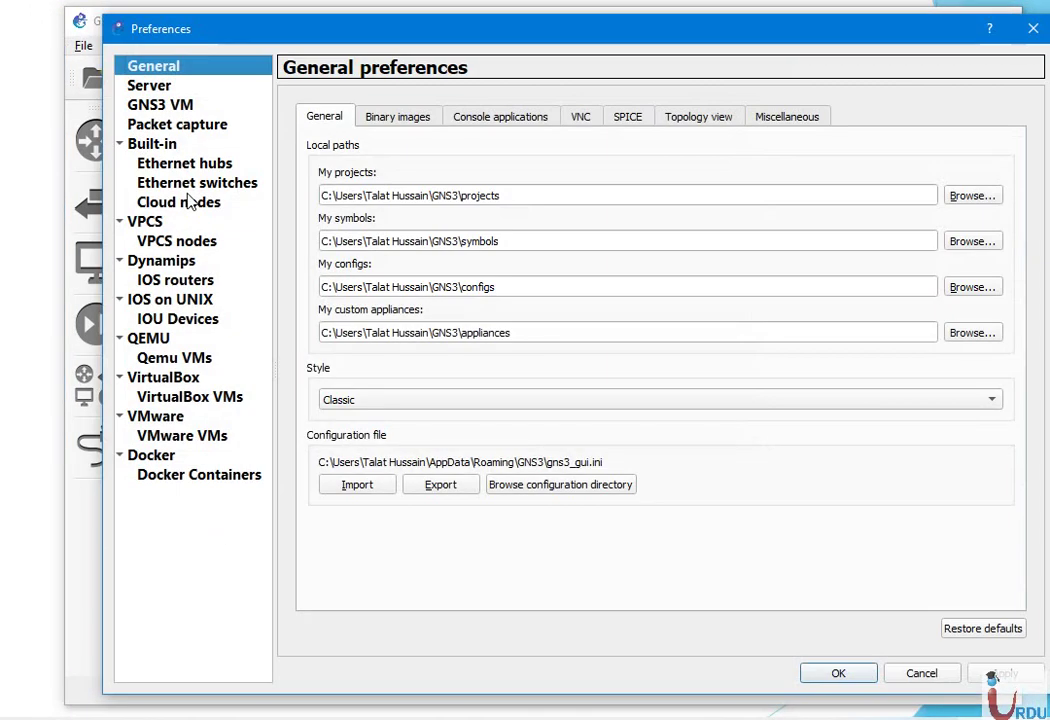
{"action": "left_click", "coordinate": [178, 357]}
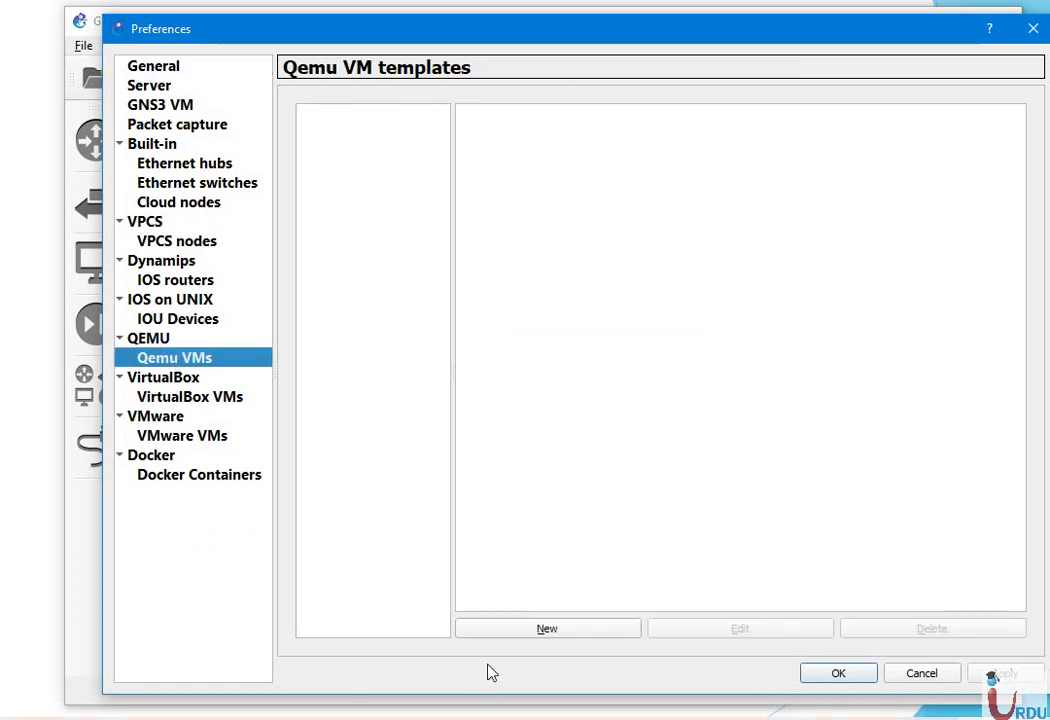
{"action": "left_click", "coordinate": [540, 632]}
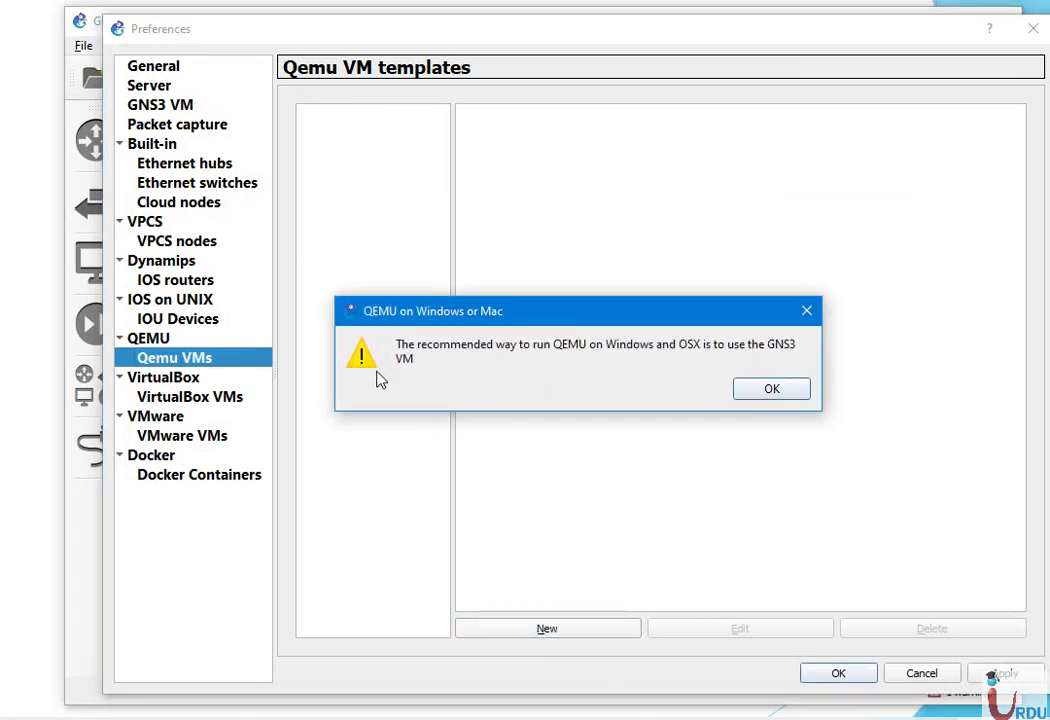
{"action": "left_click", "coordinate": [790, 390]}
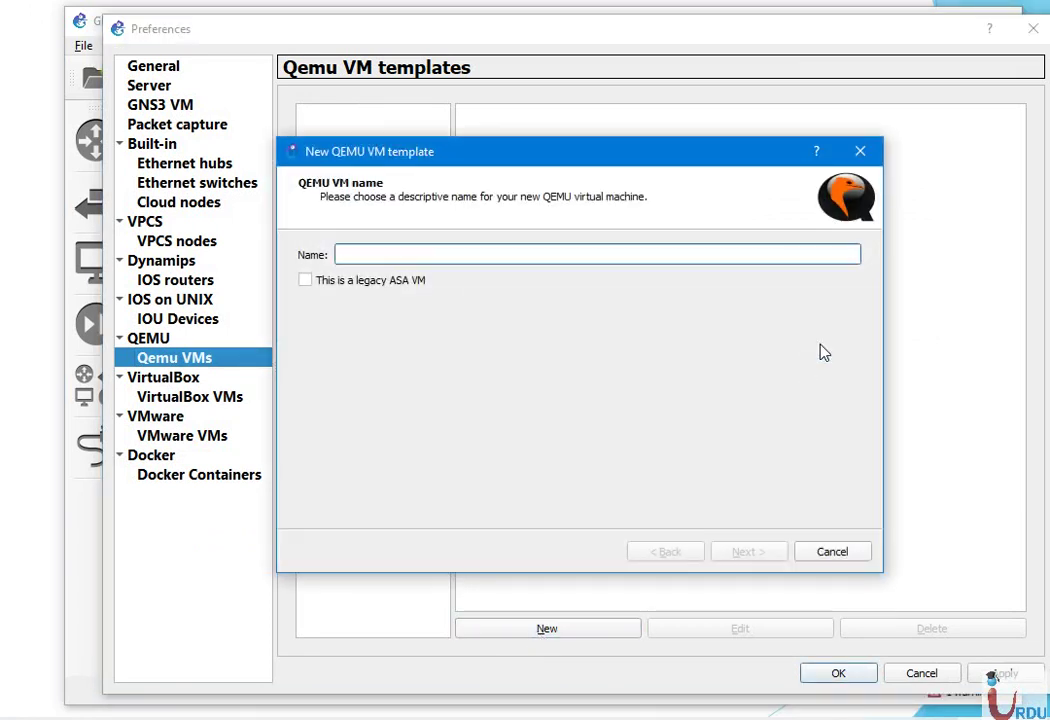
{"action": "type", "text": "Mikrotik"}
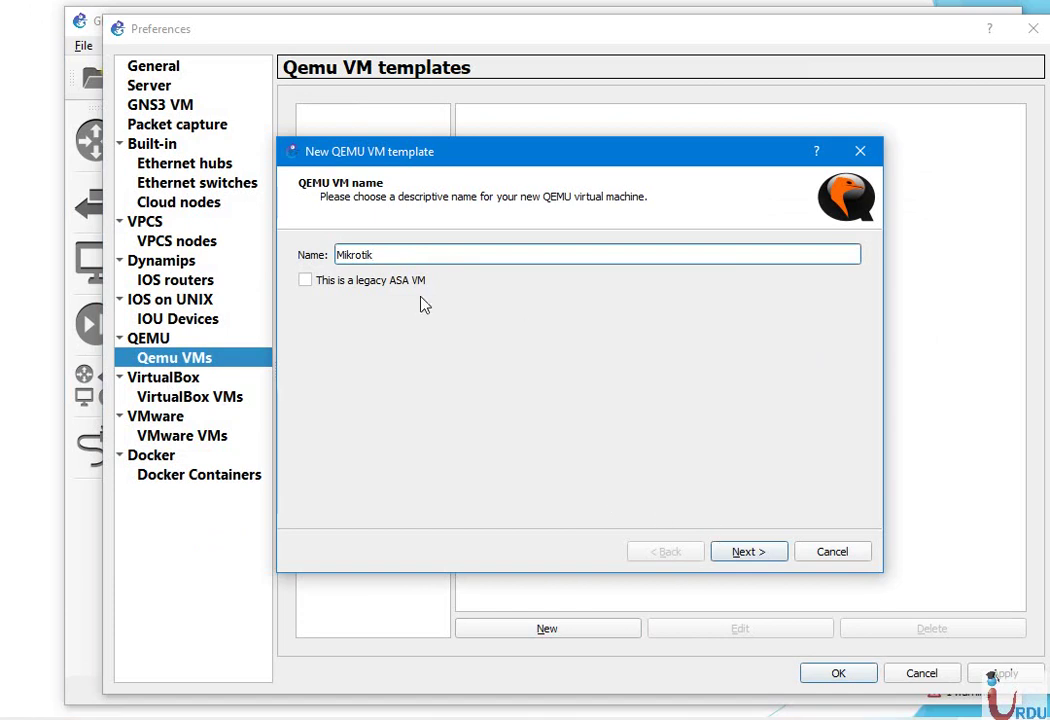
Change the template's RAM from 256 to 1024 MB
{"action": "left_click", "coordinate": [763, 554]}
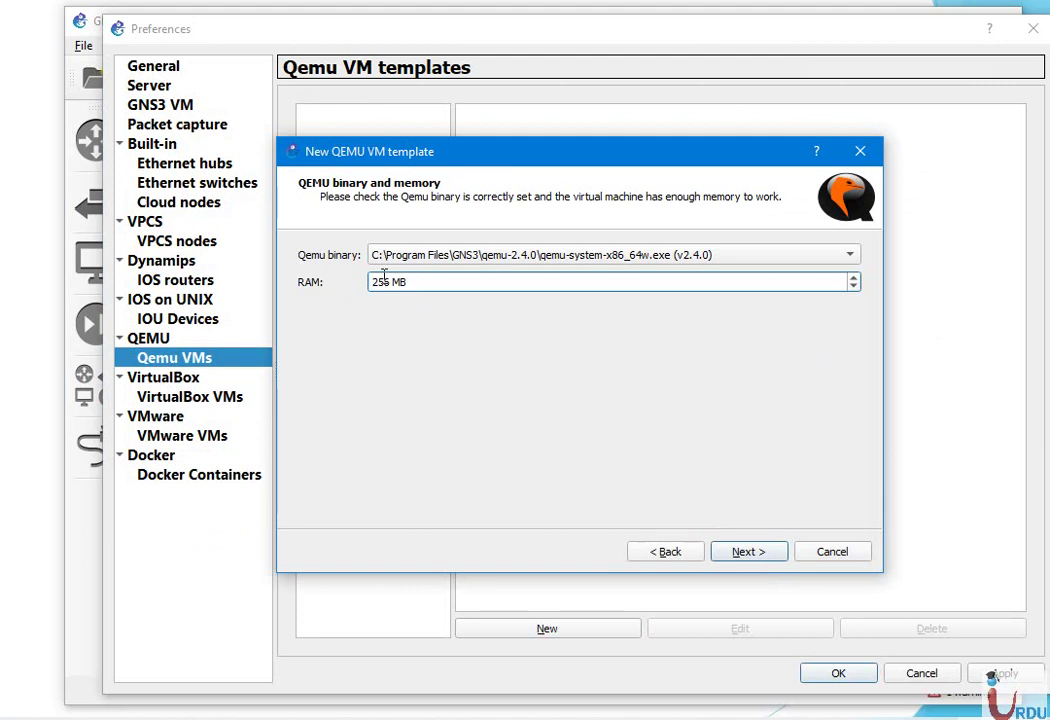
{"action": "left_click_drag", "start_coordinate": [389, 282], "coordinate": [357, 283]}
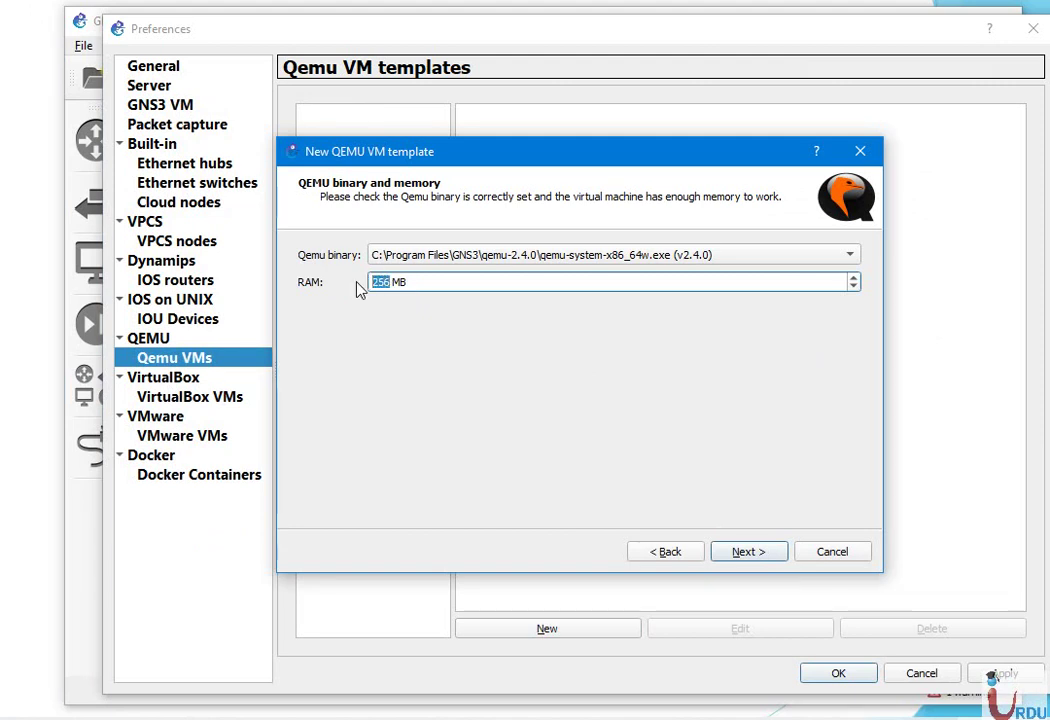
{"action": "type", "text": "1025"}
{"action": "key", "text": "BackSpace"}
{"action": "type", "text": "4"}
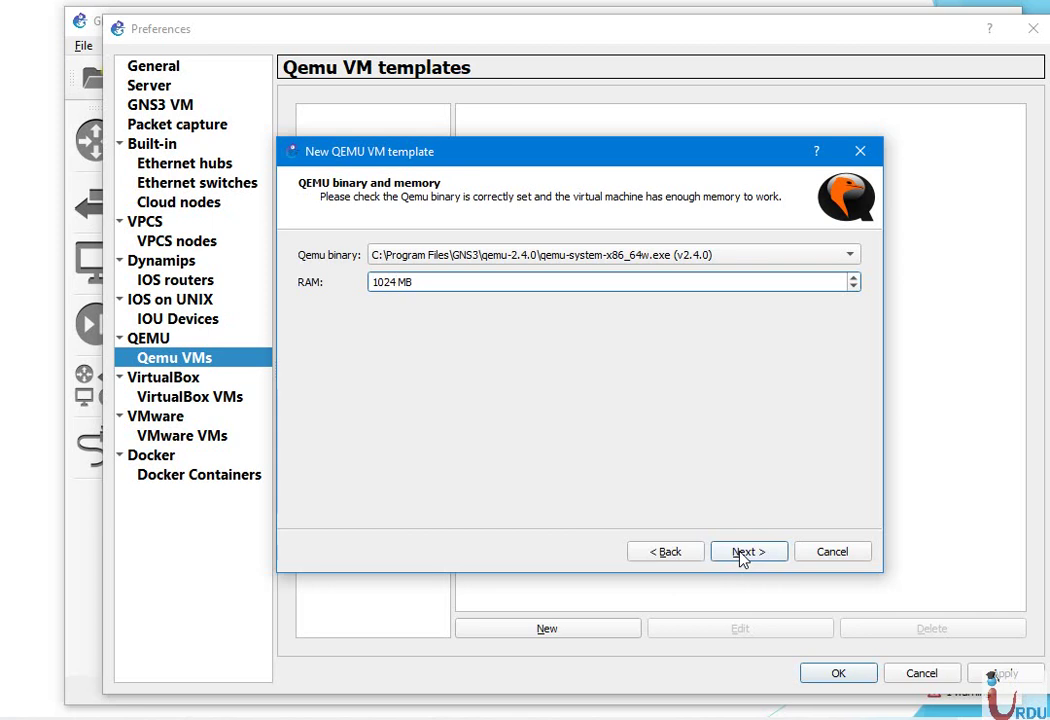
Keep telnet as the console type and continue to the disk image step
{"action": "left_click", "coordinate": [745, 552]}
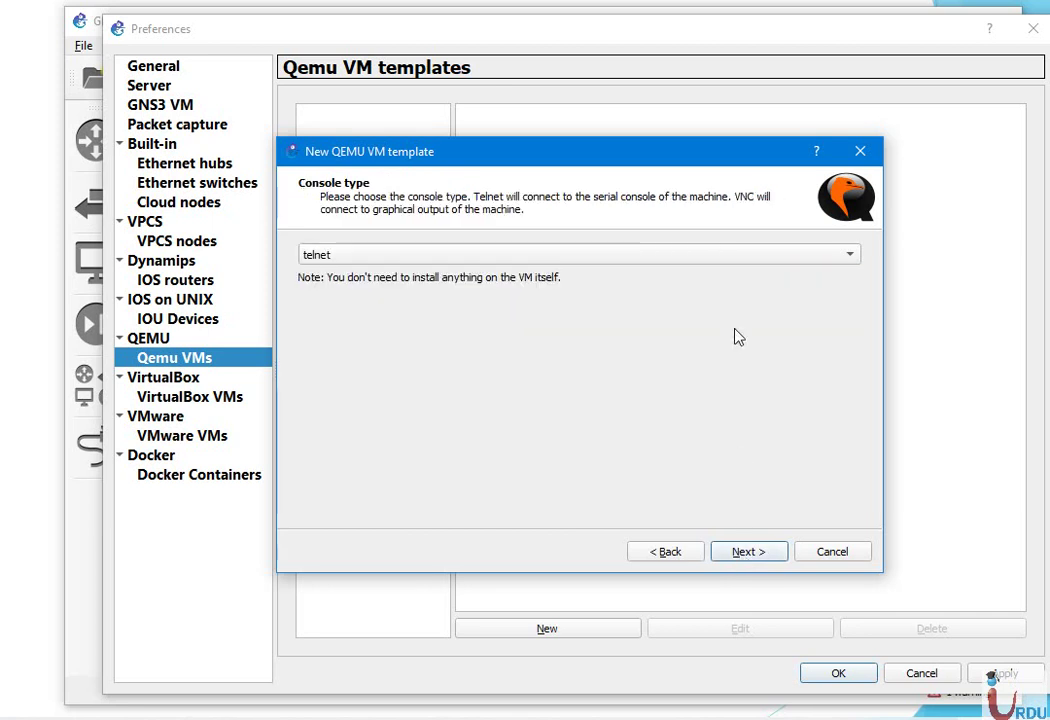
{"action": "left_click", "coordinate": [737, 258]}
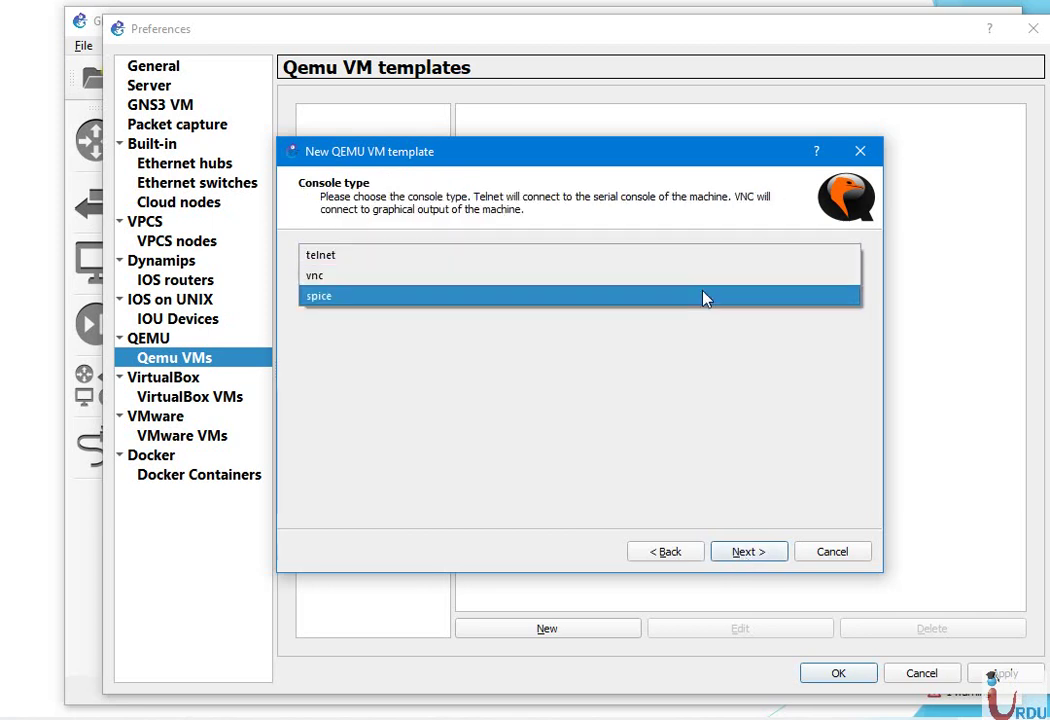
{"action": "left_click", "coordinate": [509, 417]}
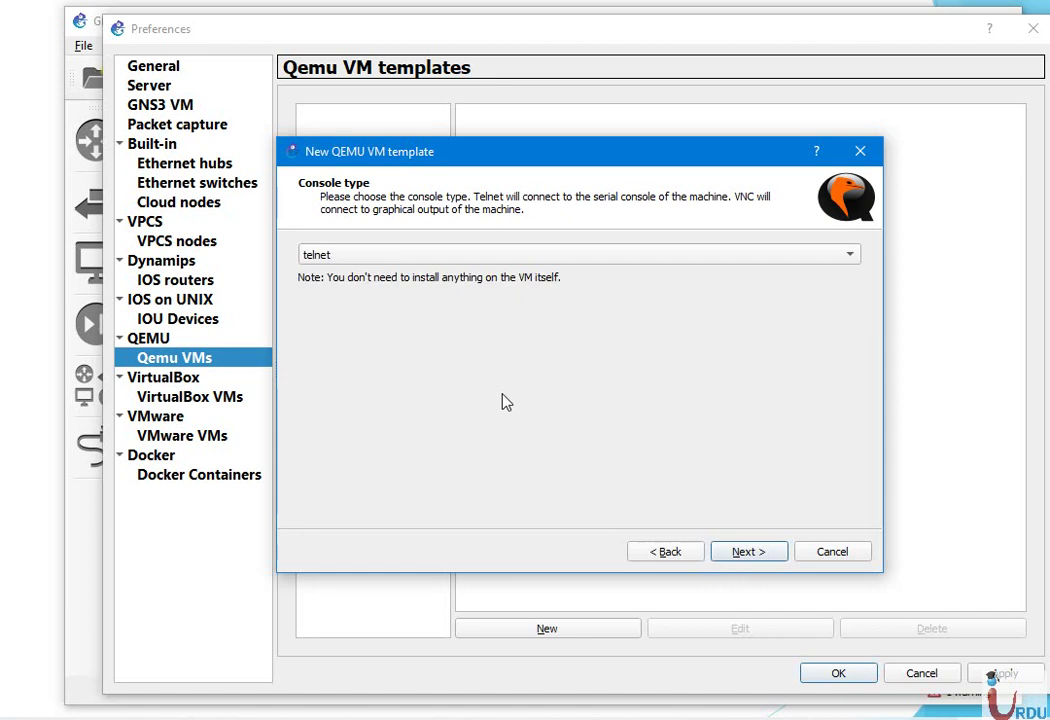
{"action": "left_click", "coordinate": [745, 556]}
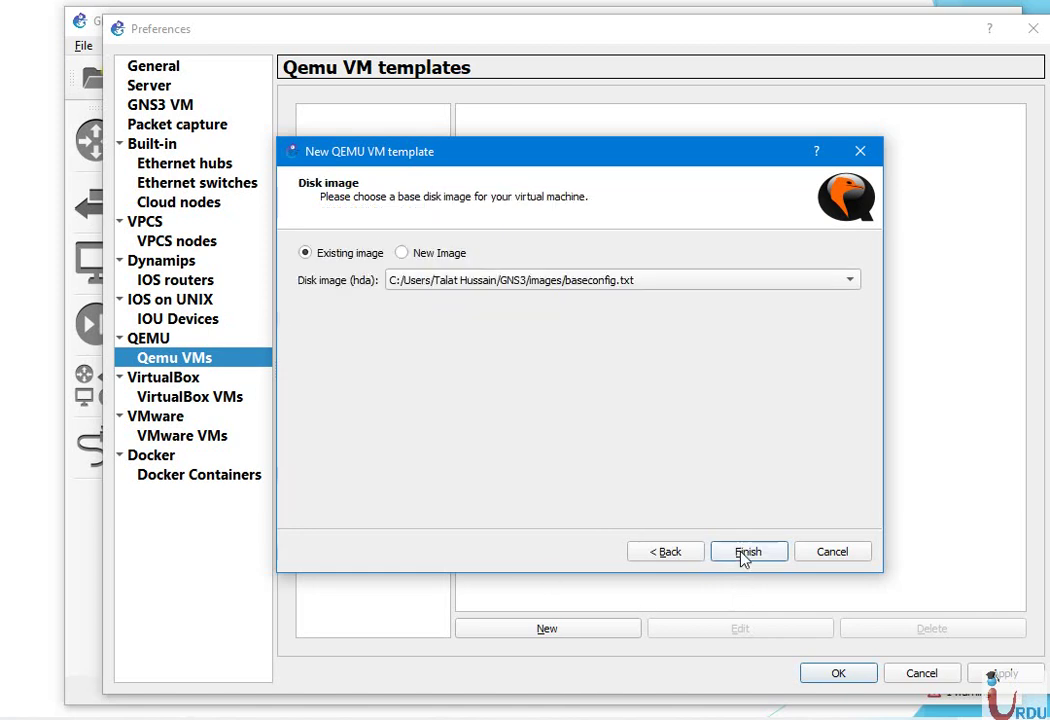
Choose New Image and select D:\UITA\chr-6.40.9.img as the hda disk image
{"action": "left_click", "coordinate": [425, 256]}
{"action": "left_click", "coordinate": [776, 281]}
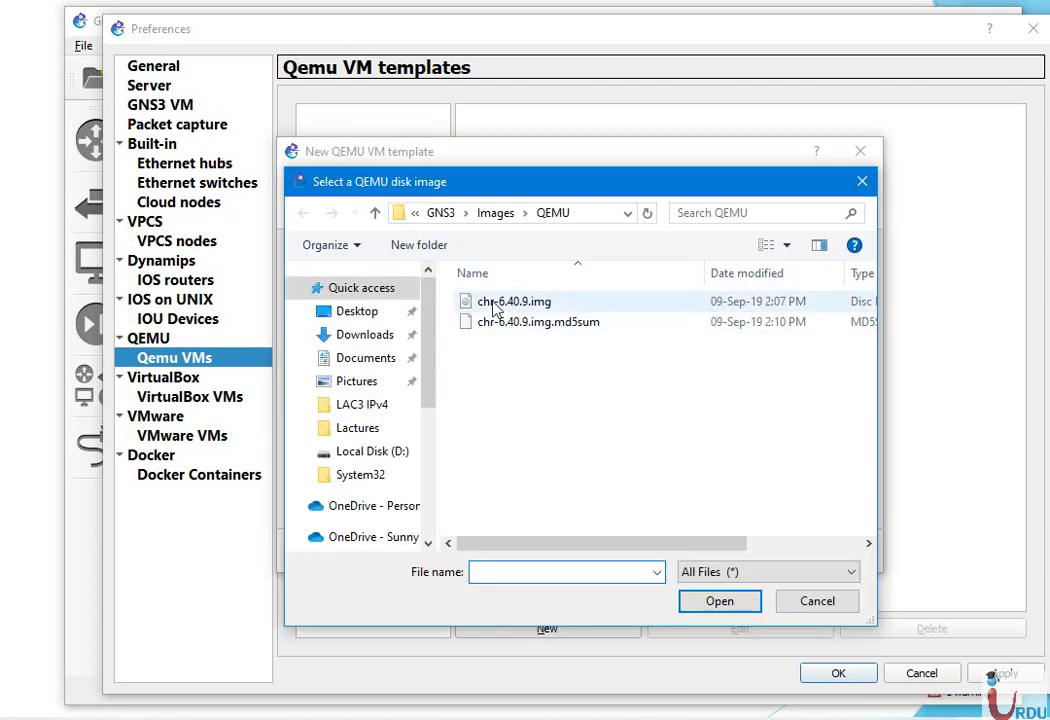
{"action": "left_click", "coordinate": [495, 302]}
{"action": "left_click_drag", "start_coordinate": [428, 335], "coordinate": [432, 380]}
{"action": "left_click", "coordinate": [392, 345]}
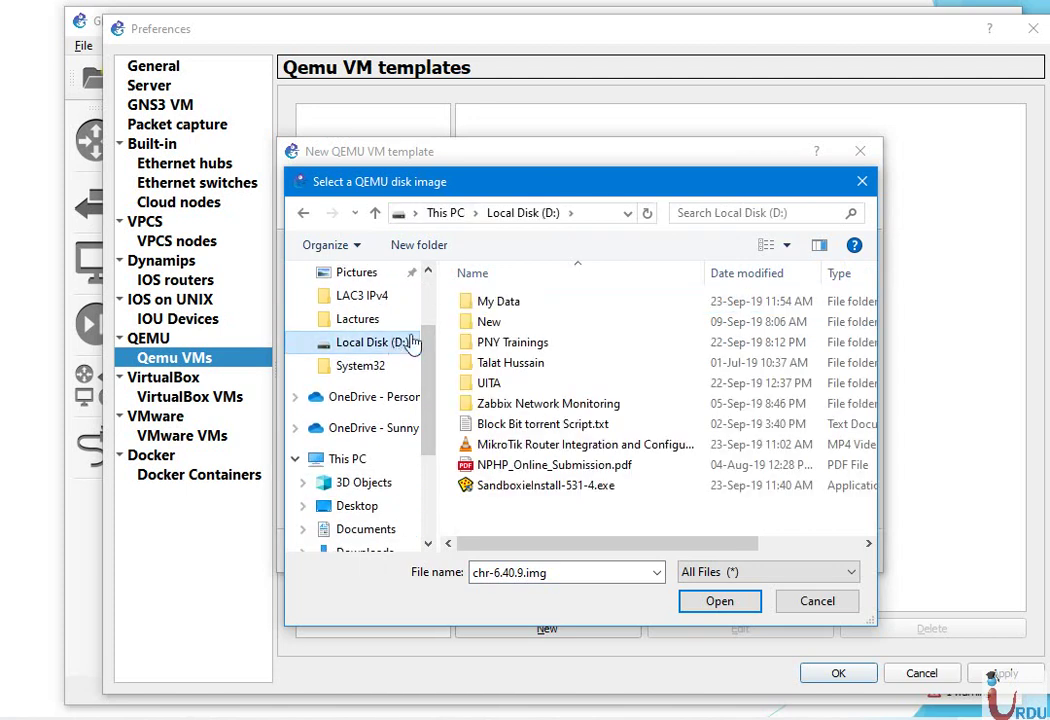
{"action": "double_click", "coordinate": [510, 384]}
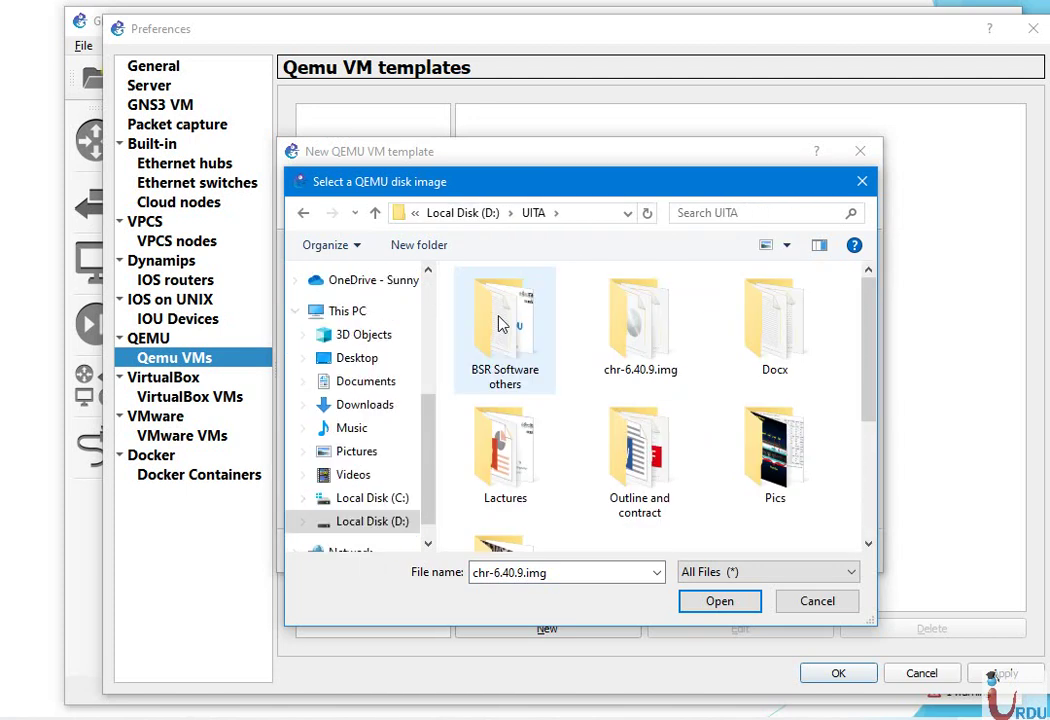
{"action": "double_click", "coordinate": [630, 332]}
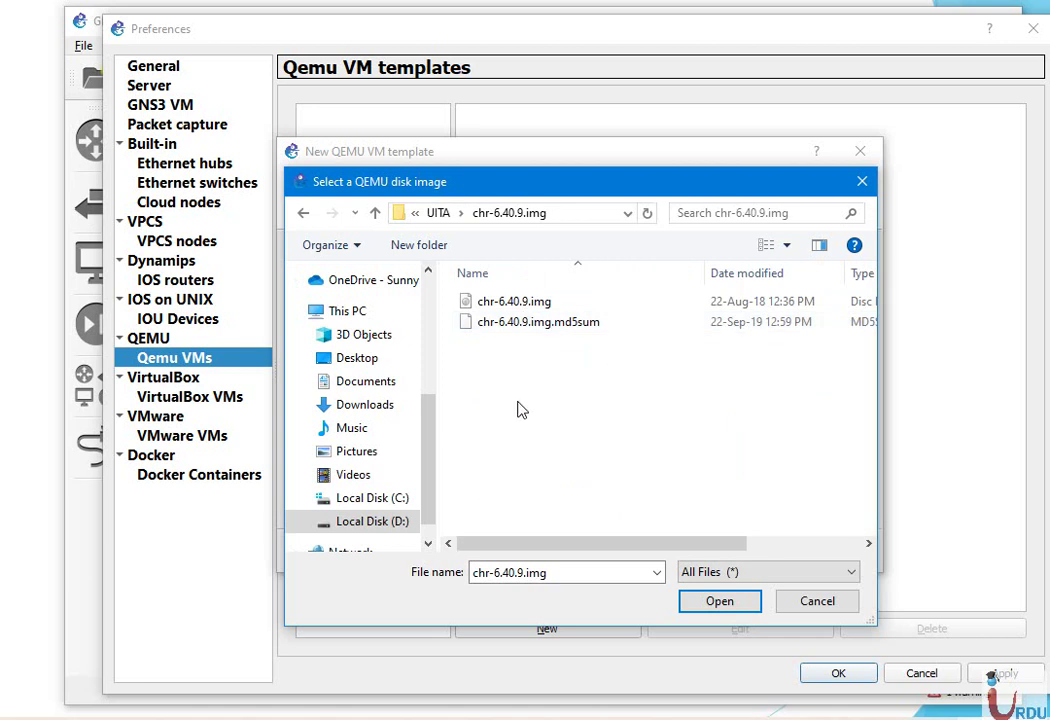
{"action": "left_click", "coordinate": [494, 303]}
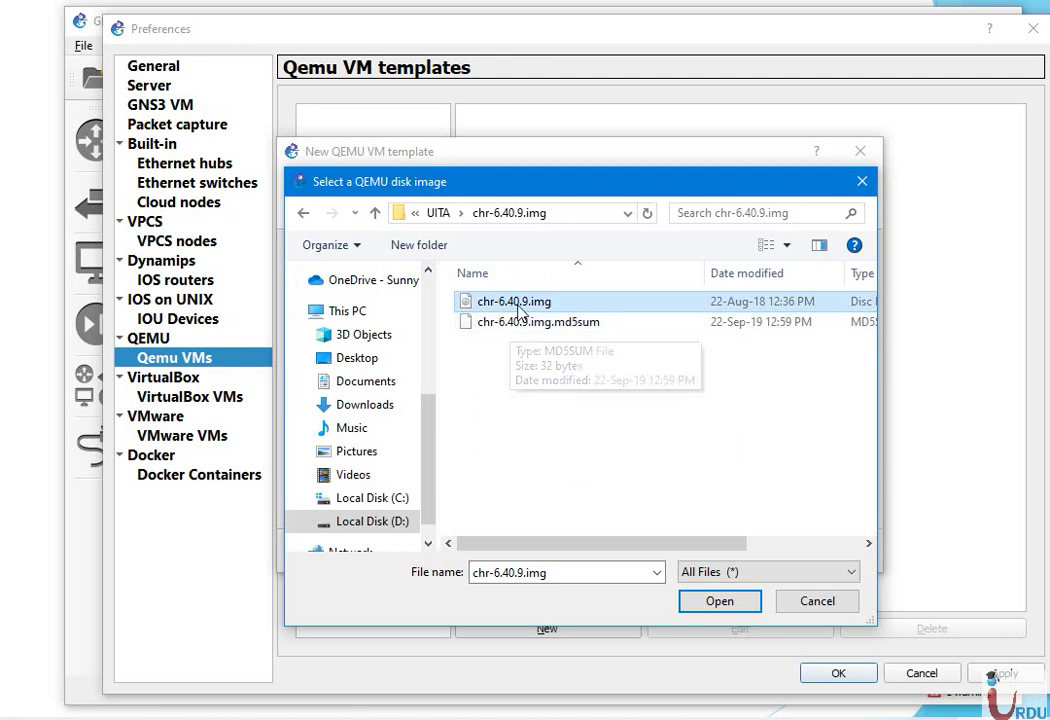
{"action": "left_click", "coordinate": [719, 602]}
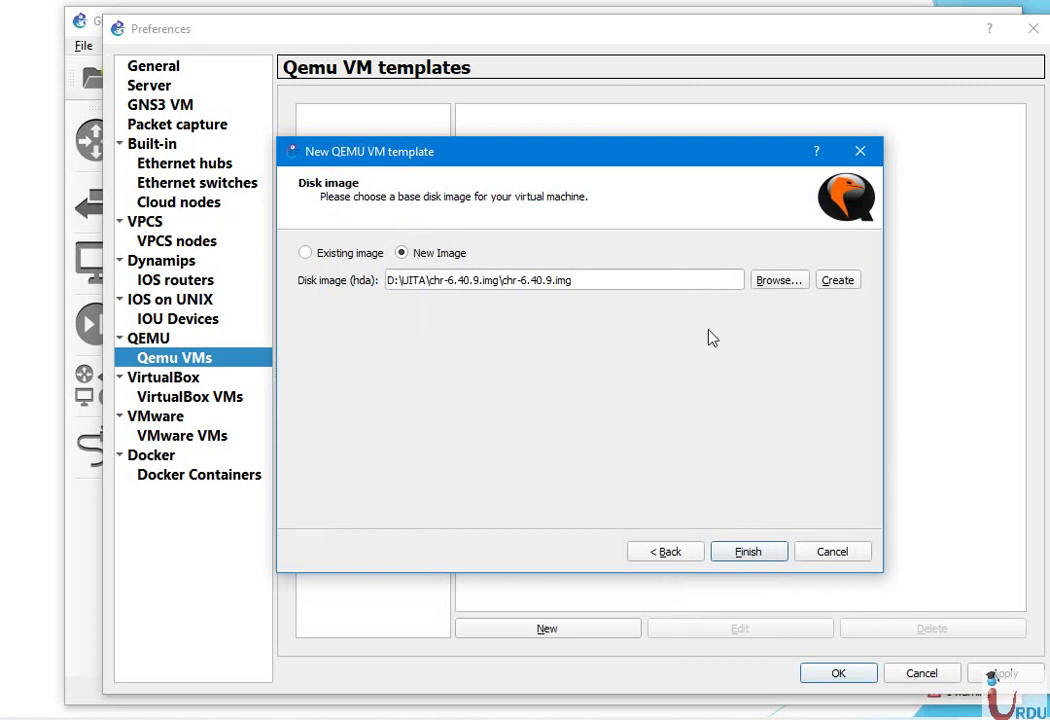
Finish the Mikrotik template, then edit its Network settings to use 2 adapters and save
{"action": "left_click", "coordinate": [749, 553]}
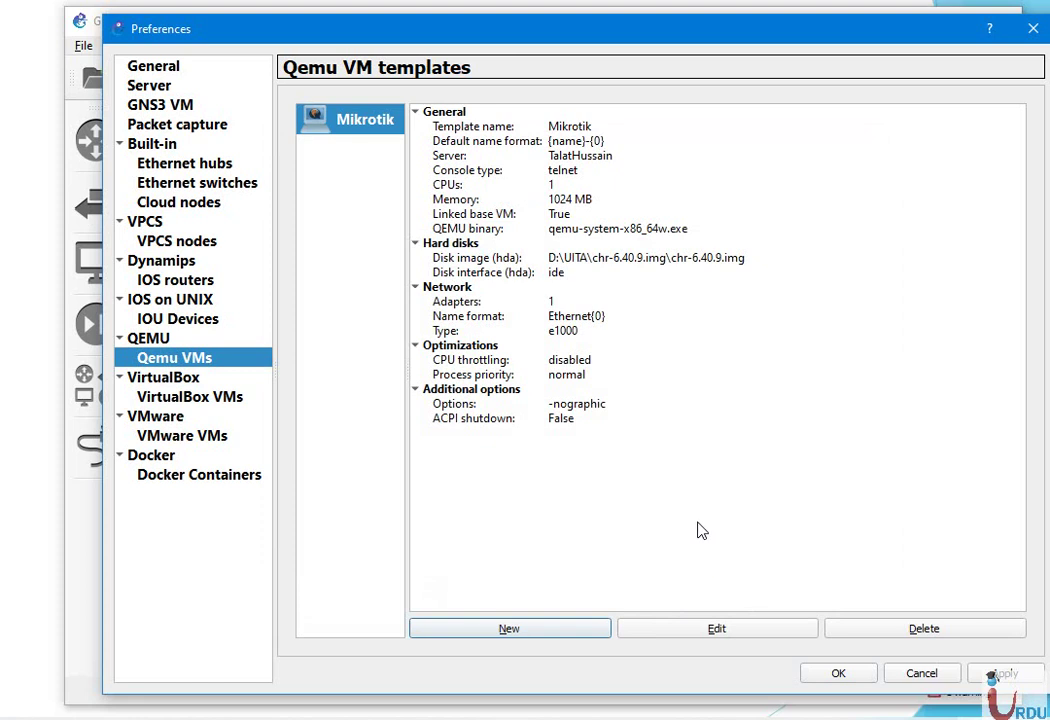
{"action": "left_click", "coordinate": [440, 301]}
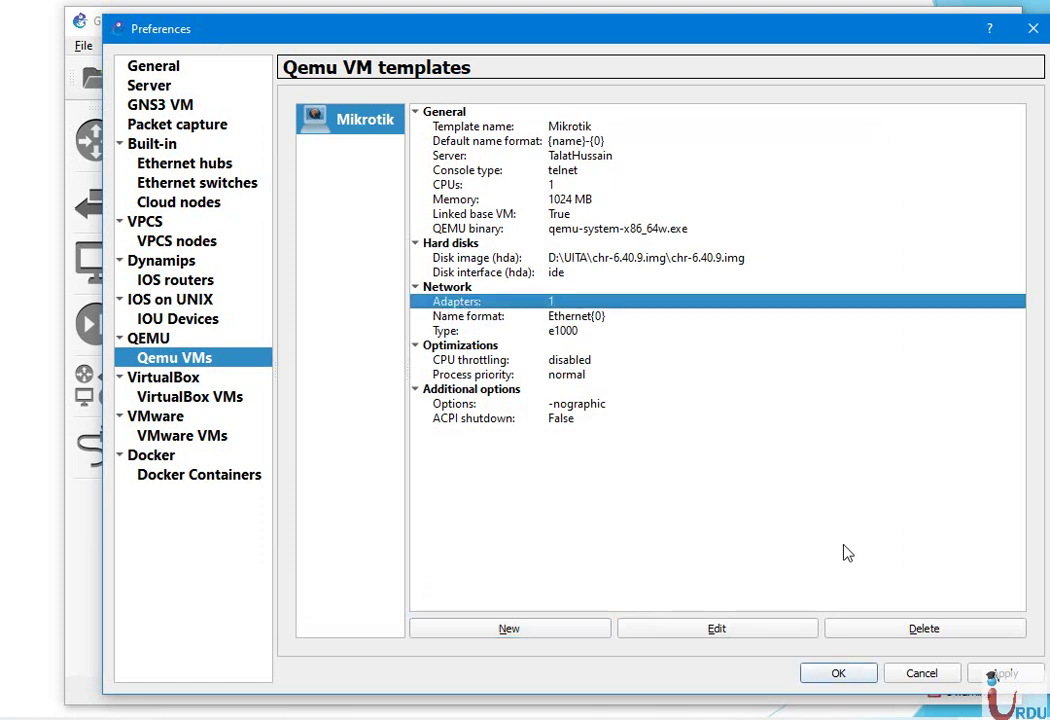
{"action": "left_click", "coordinate": [750, 633]}
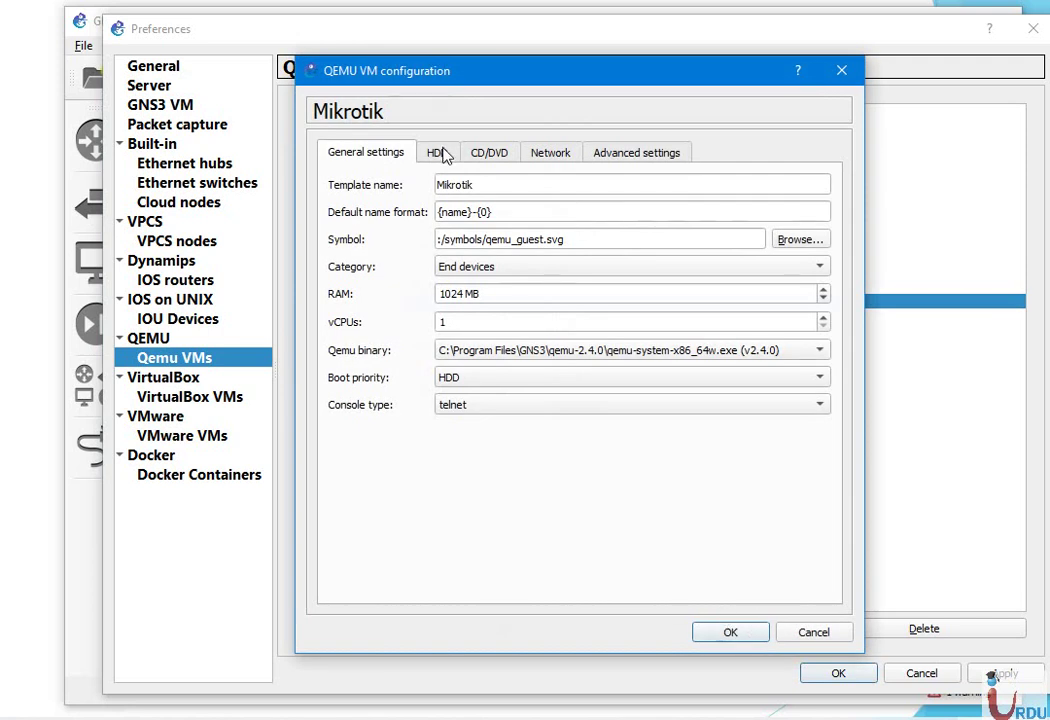
{"action": "left_click", "coordinate": [437, 152]}
{"action": "left_click", "coordinate": [352, 152]}
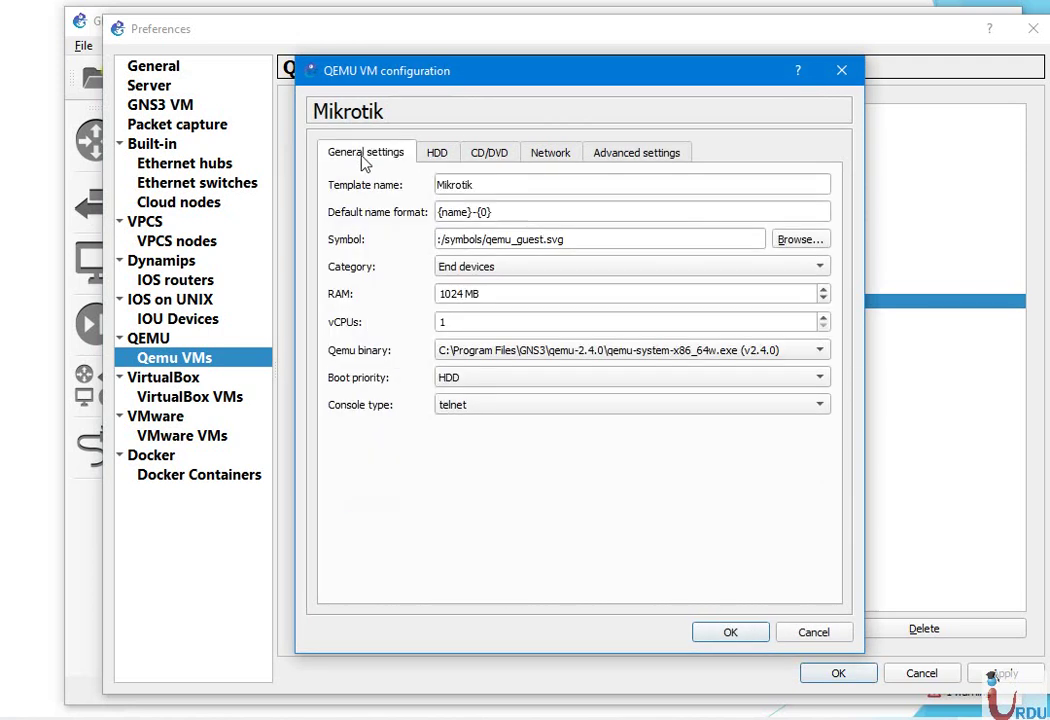
{"action": "left_click", "coordinate": [436, 156]}
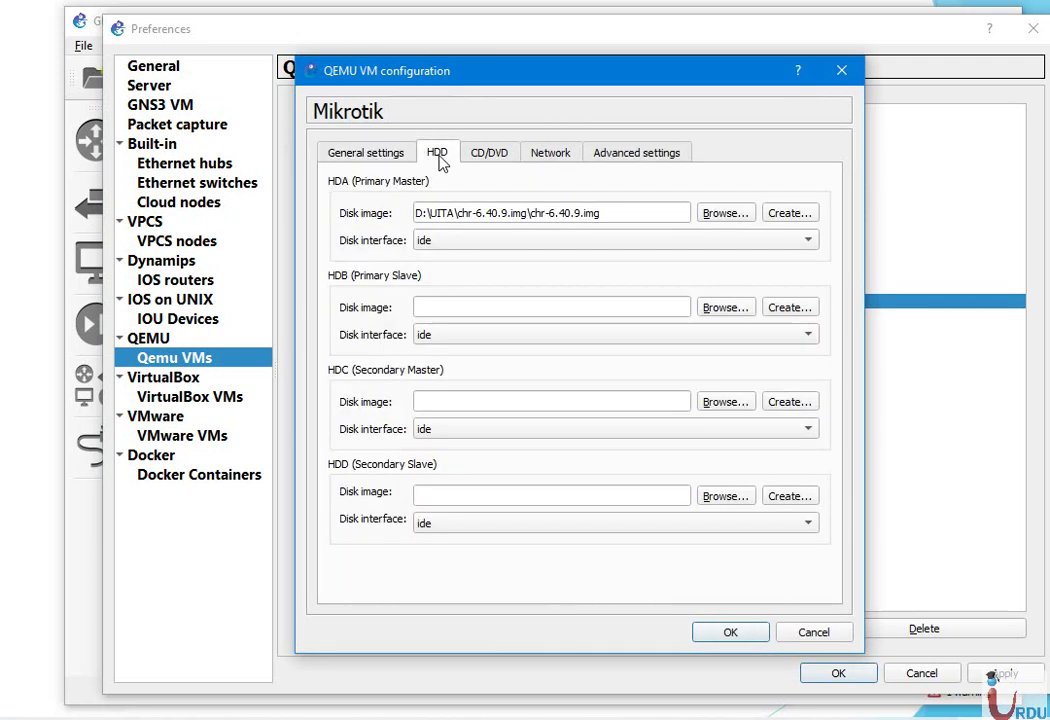
{"action": "left_click", "coordinate": [489, 156]}
{"action": "left_click", "coordinate": [548, 156]}
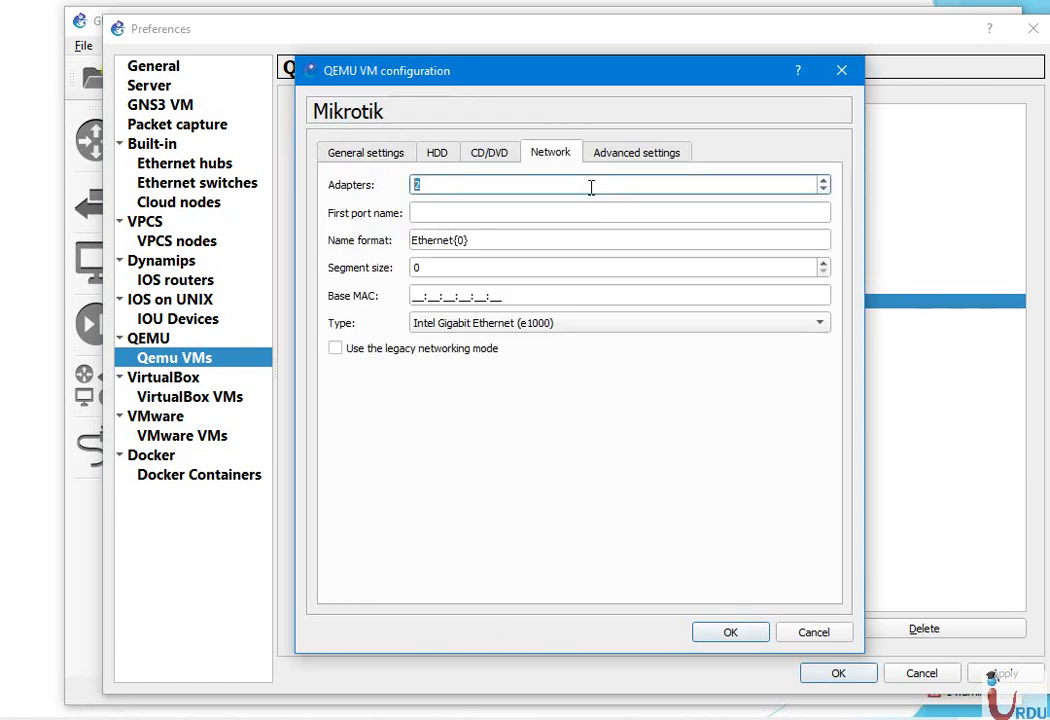
{"action": "left_click", "coordinate": [739, 634]}
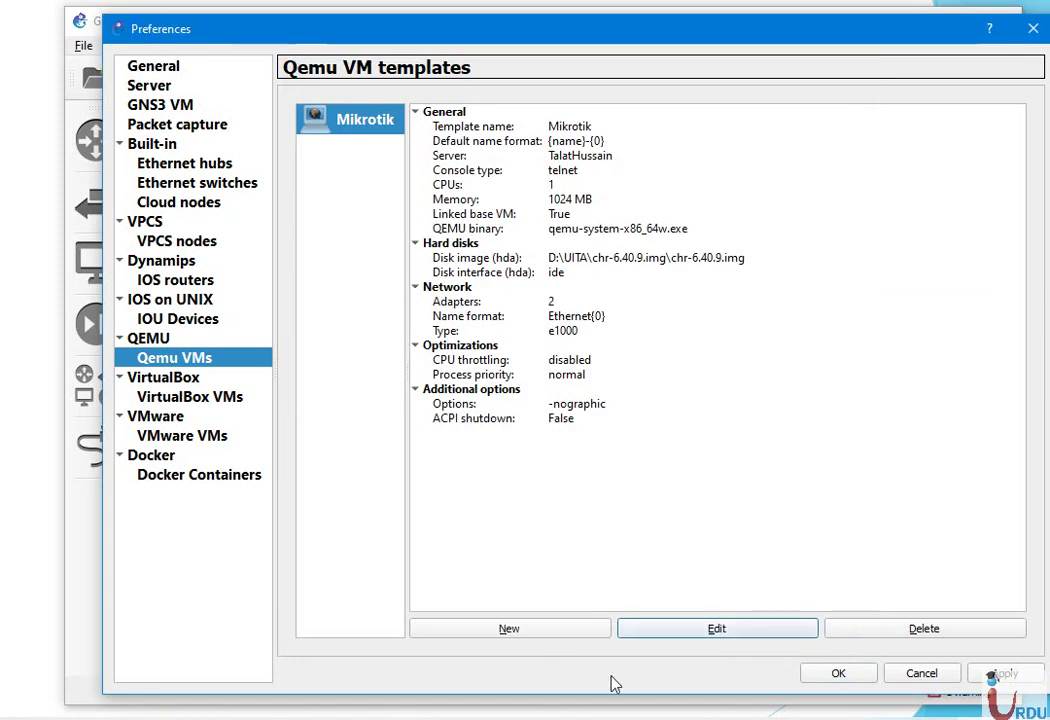
Close Preferences and create a new project named 'Mikrotik test'
{"action": "left_click", "coordinate": [836, 673]}
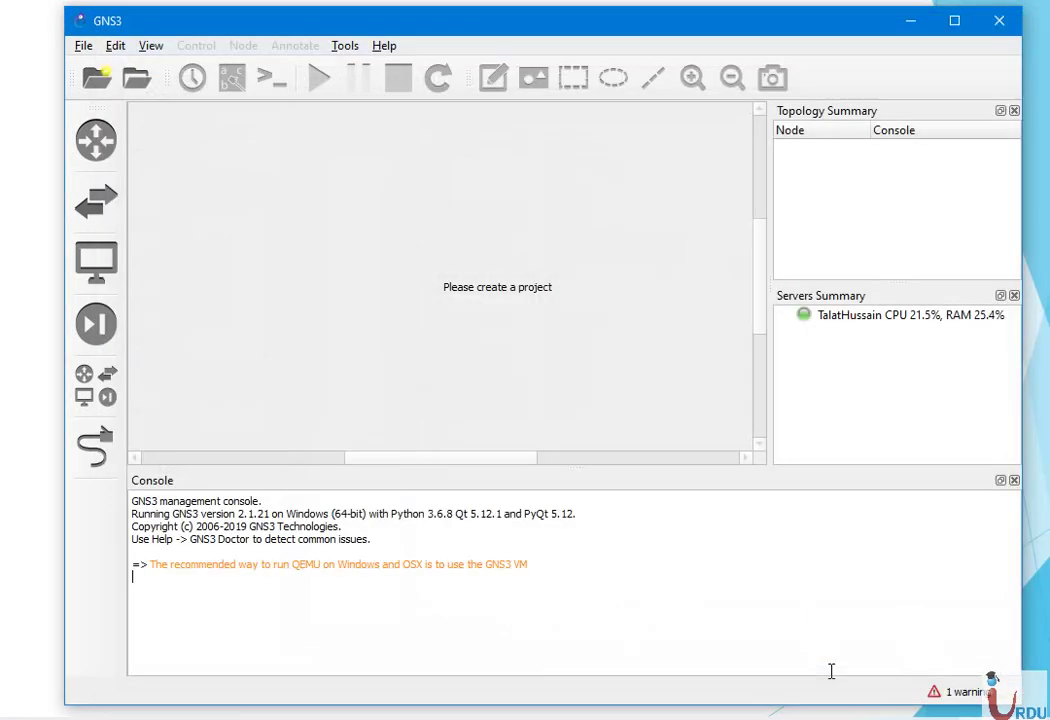
{"action": "left_click", "coordinate": [483, 323]}
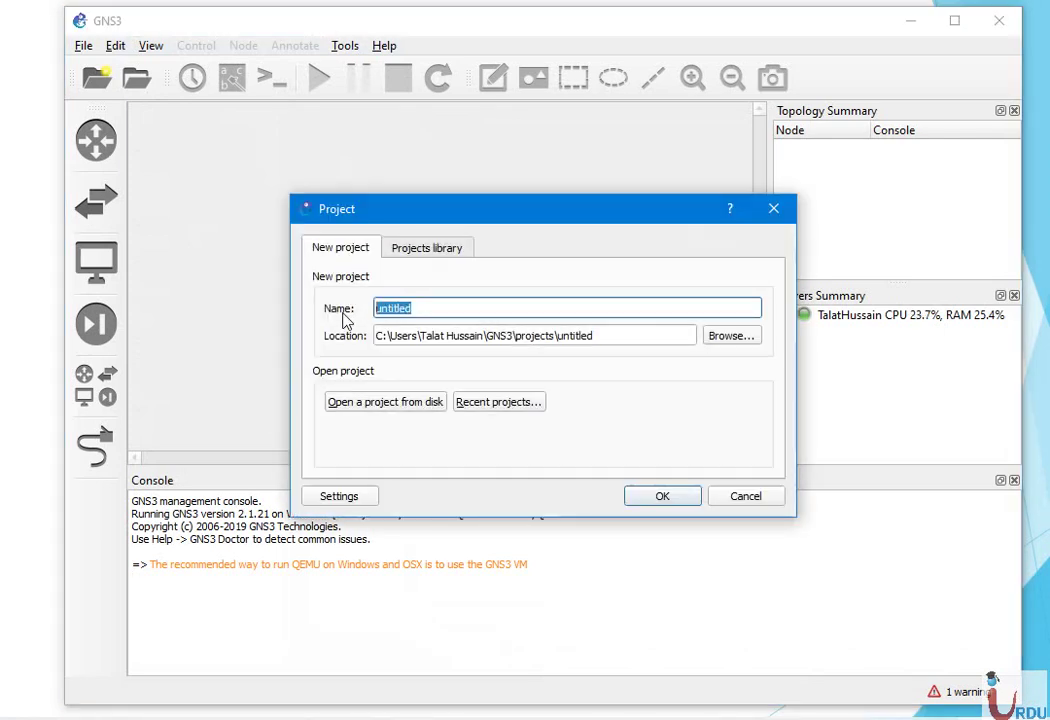
{"action": "type", "text": "Mi"}
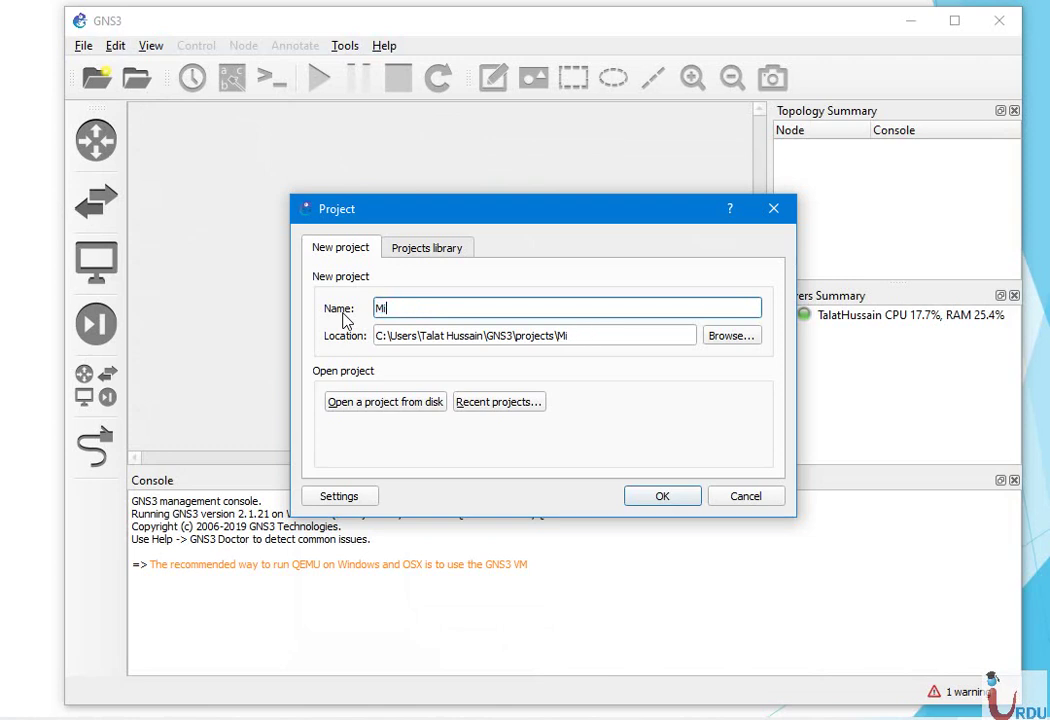
{"action": "type", "text": "krotik test"}
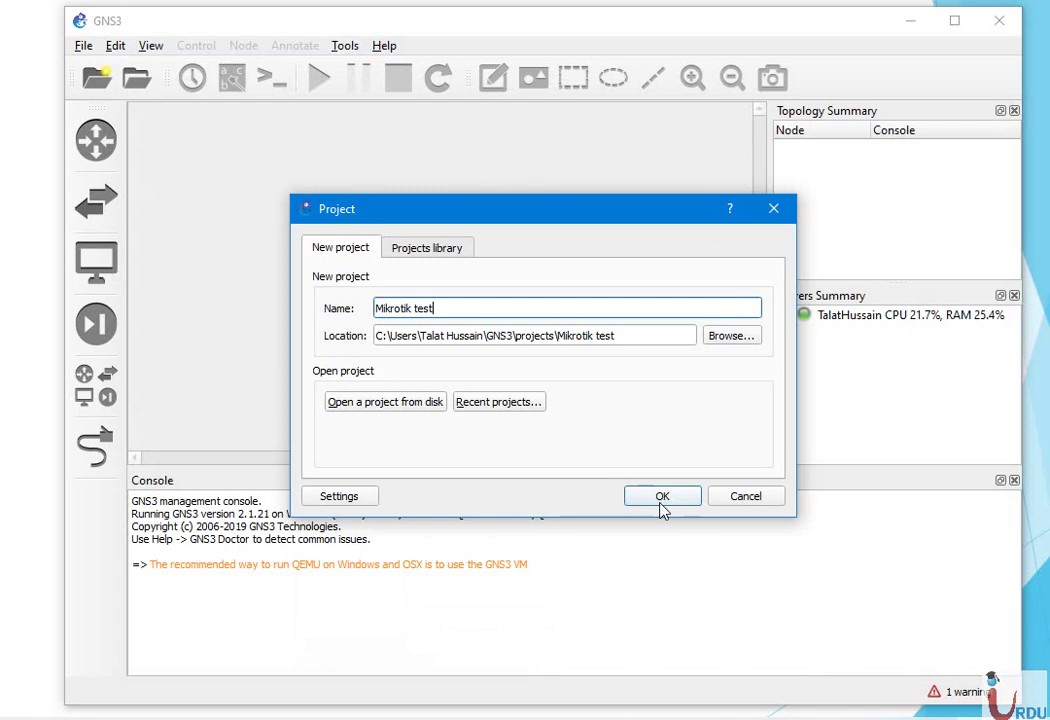
{"action": "left_click", "coordinate": [652, 497]}
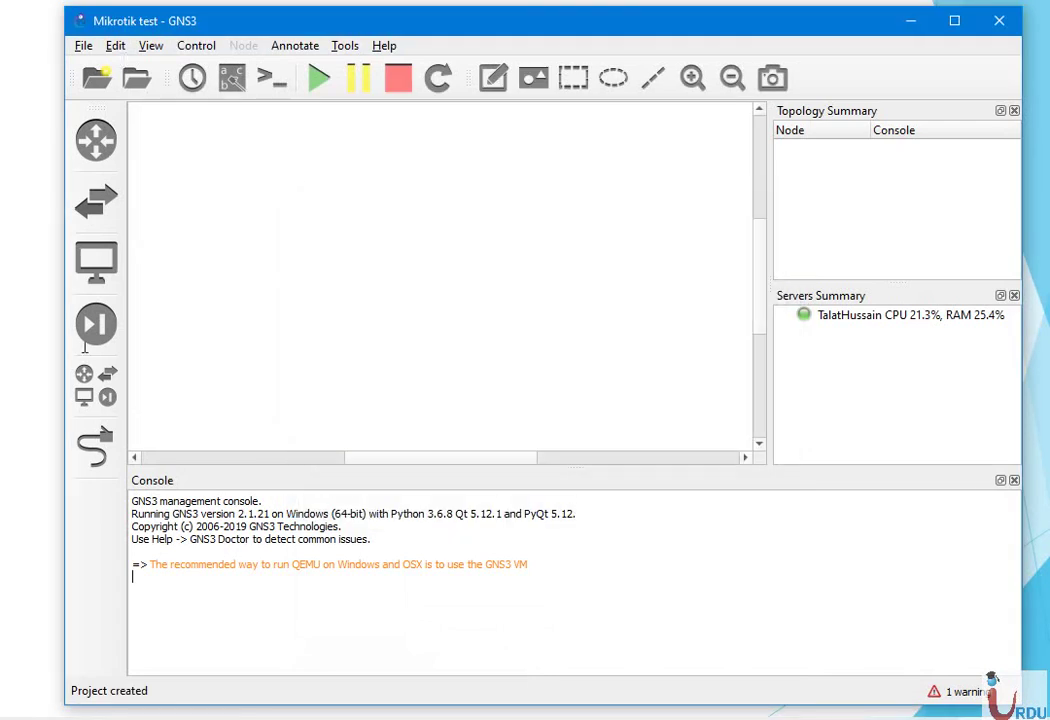
Search devices for 'mik' and place a Mikrotik router node on the workspace
{"action": "left_click", "coordinate": [90, 388]}
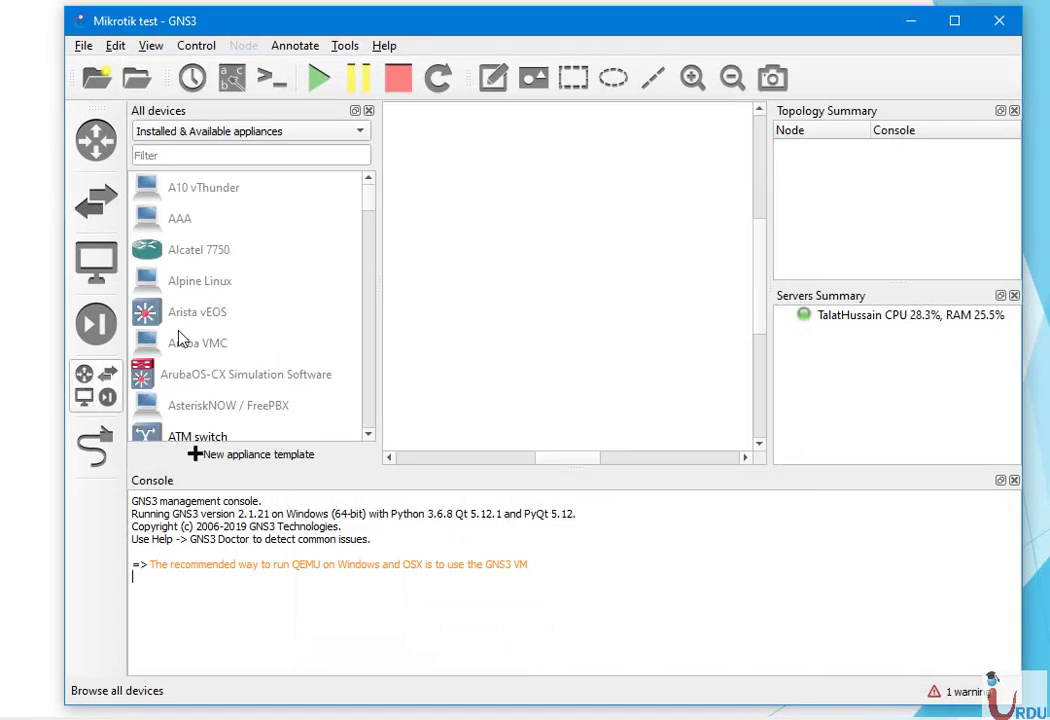
{"action": "left_click", "coordinate": [300, 158]}
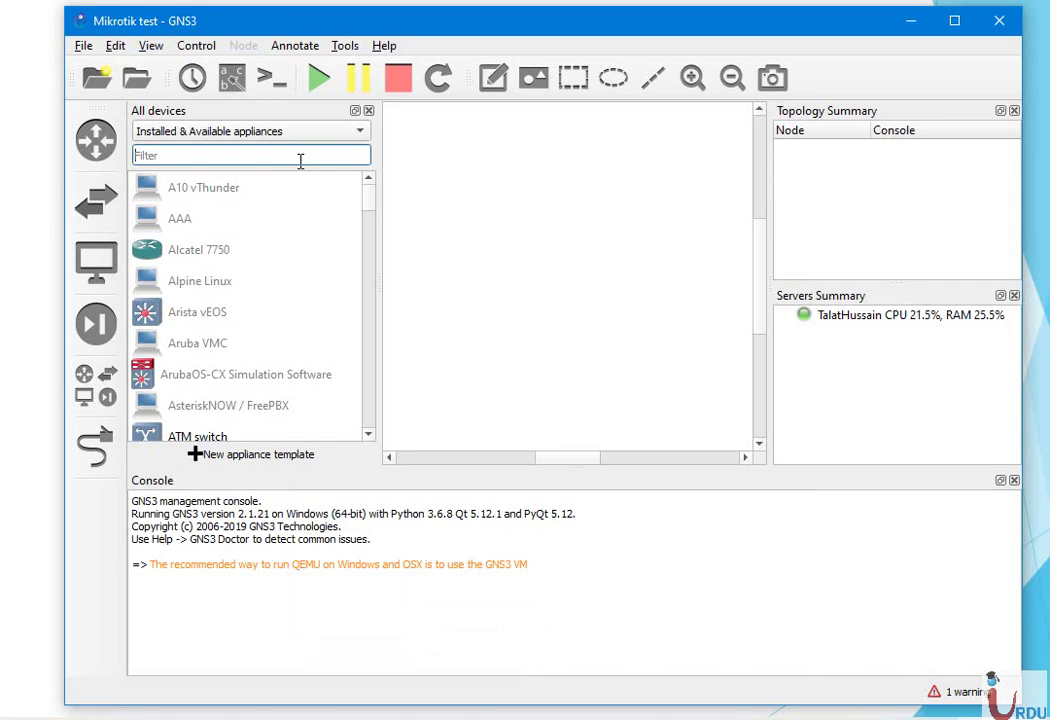
{"action": "type", "text": "mik"}
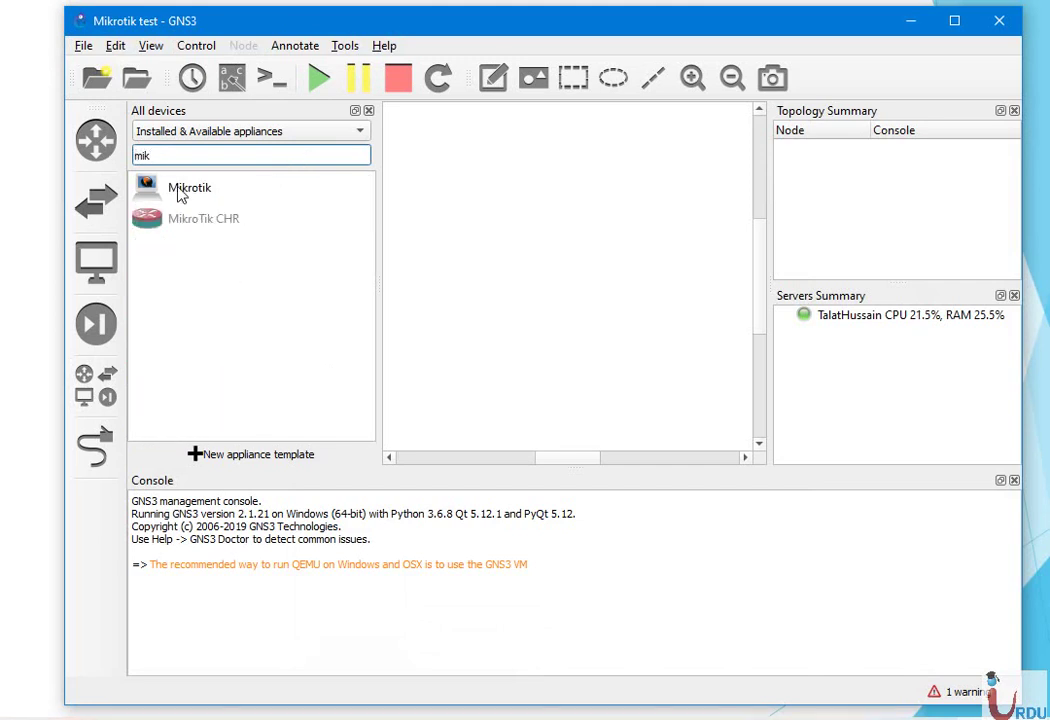
{"action": "left_click_drag", "start_coordinate": [175, 187], "coordinate": [418, 240]}
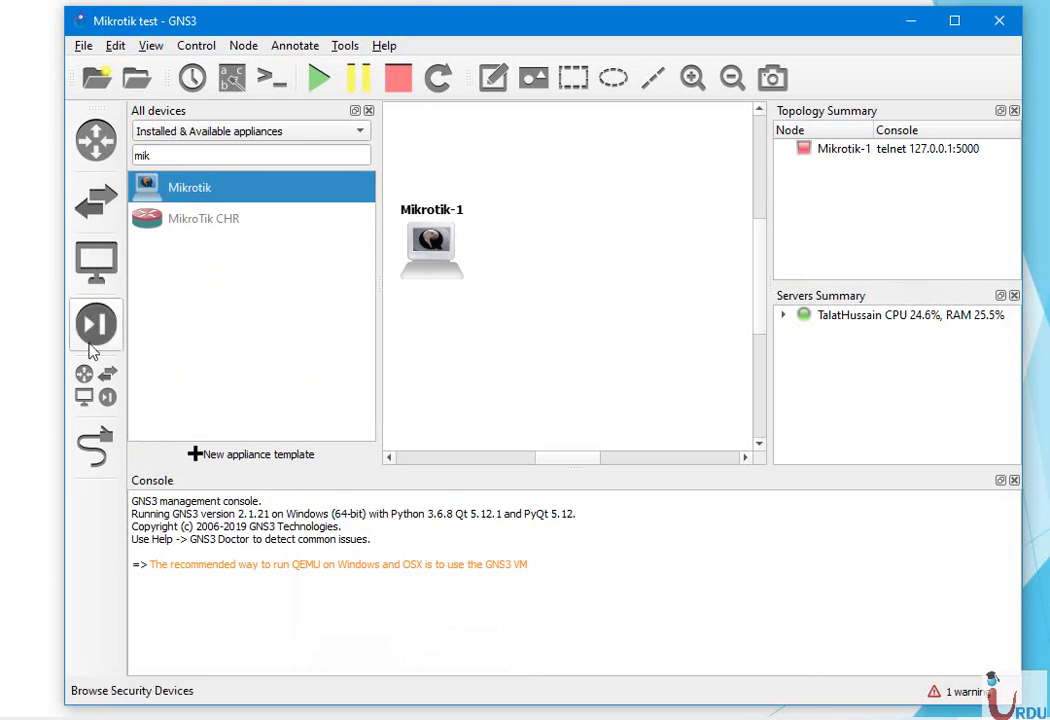
Add a Cloud node beside it and line up both nodes
{"action": "left_click", "coordinate": [318, 156]}
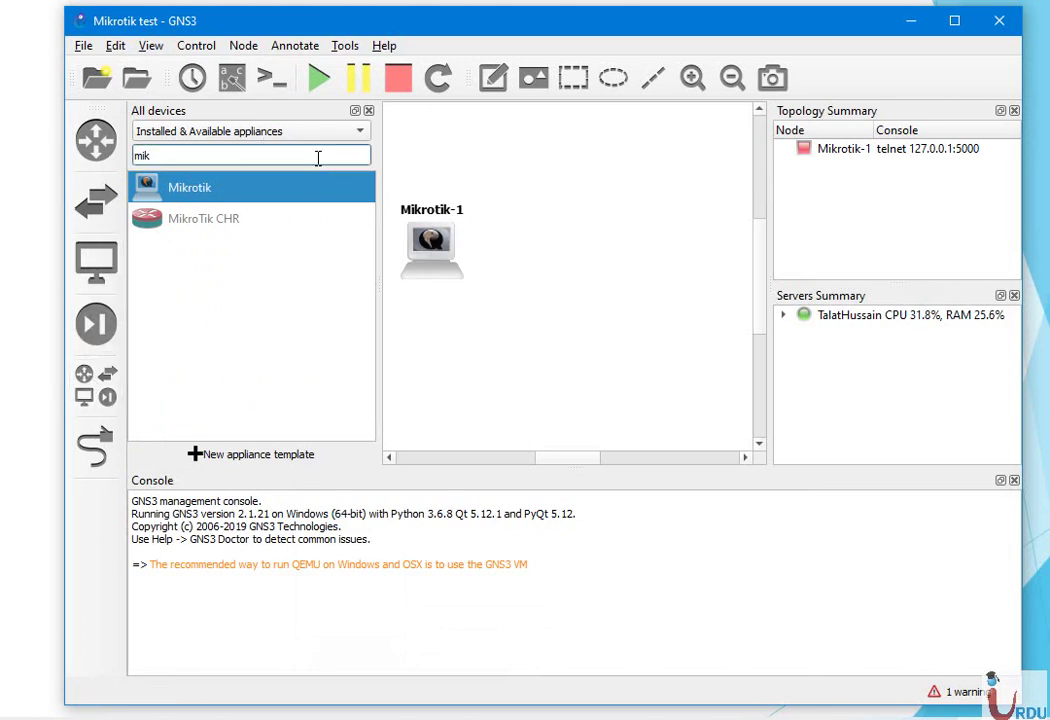
{"action": "key", "text": "BackSpace"}
{"action": "key", "text": "BackSpace"}
{"action": "key", "text": "BackSpace"}
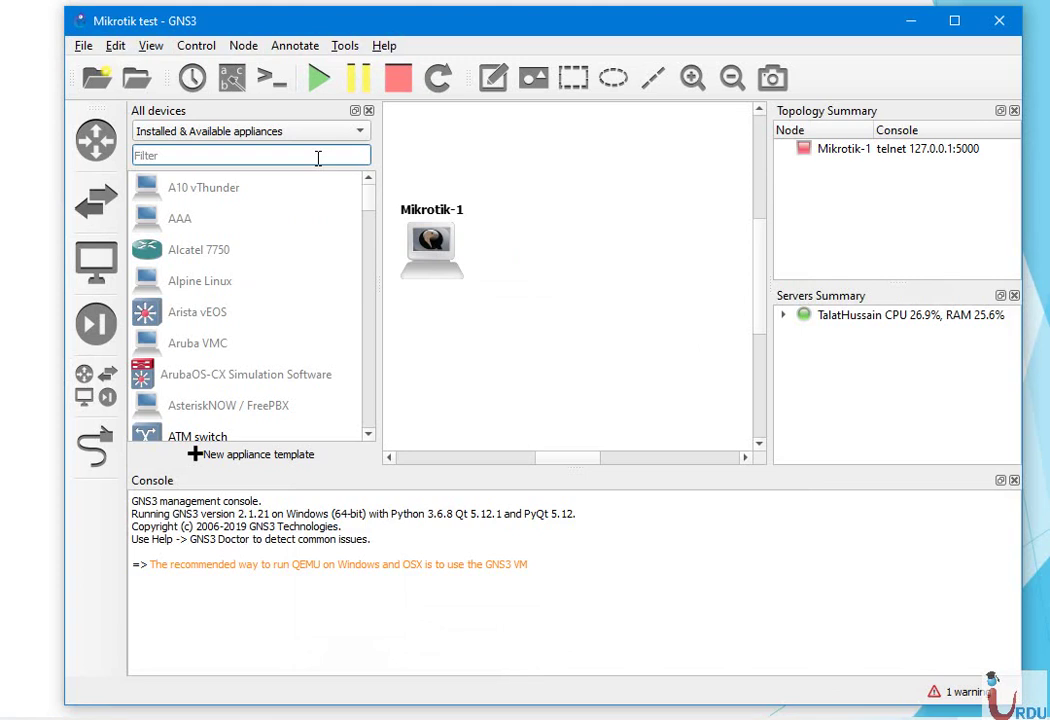
{"action": "type", "text": "clo"}
{"action": "left_click_drag", "start_coordinate": [166, 252], "coordinate": [652, 240]}
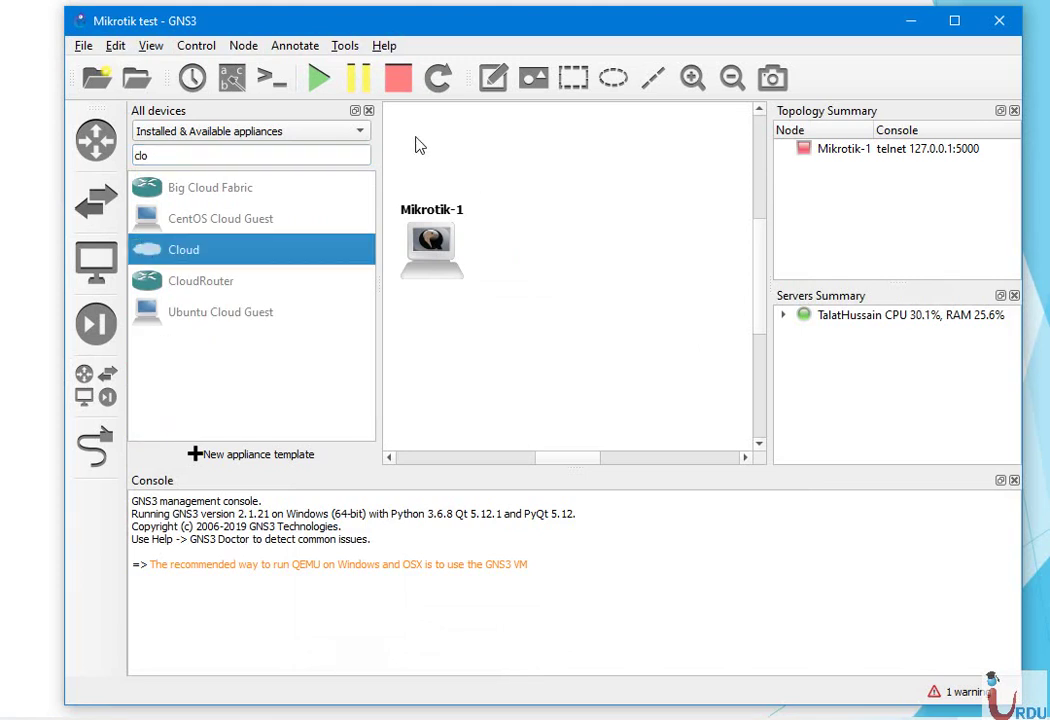
{"action": "left_click", "coordinate": [368, 112]}
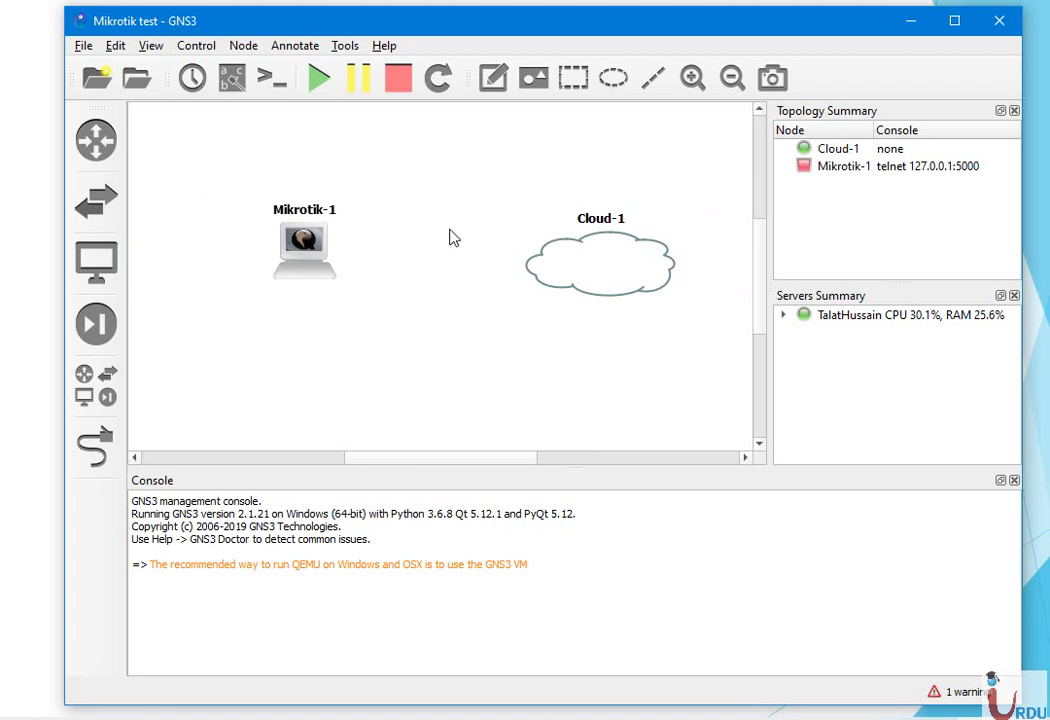
{"action": "left_click_drag", "start_coordinate": [299, 243], "coordinate": [305, 253]}
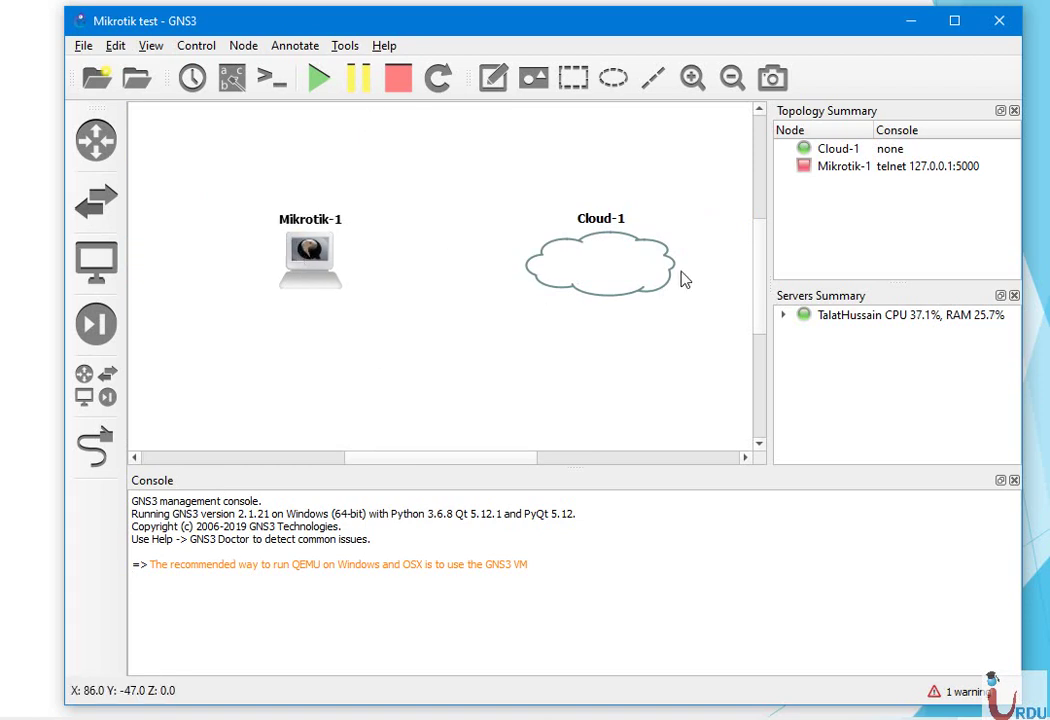
{"action": "left_click_drag", "start_coordinate": [628, 274], "coordinate": [624, 262]}
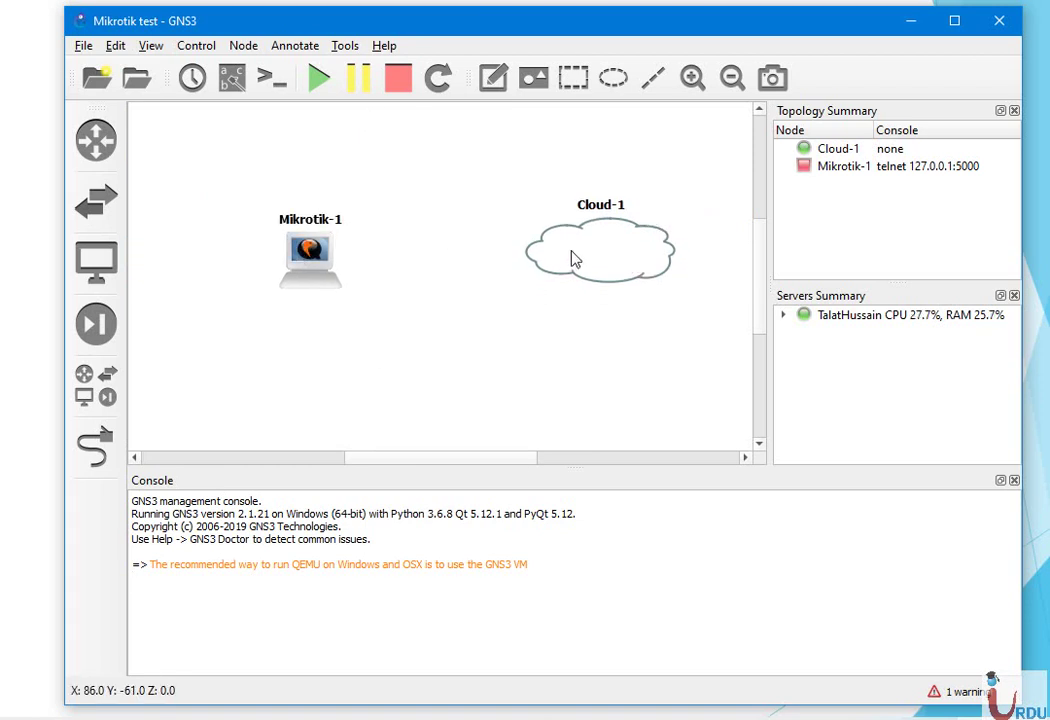
Rename the Cloud-1 node to 'Internet'
{"action": "right_click", "coordinate": [574, 258]}
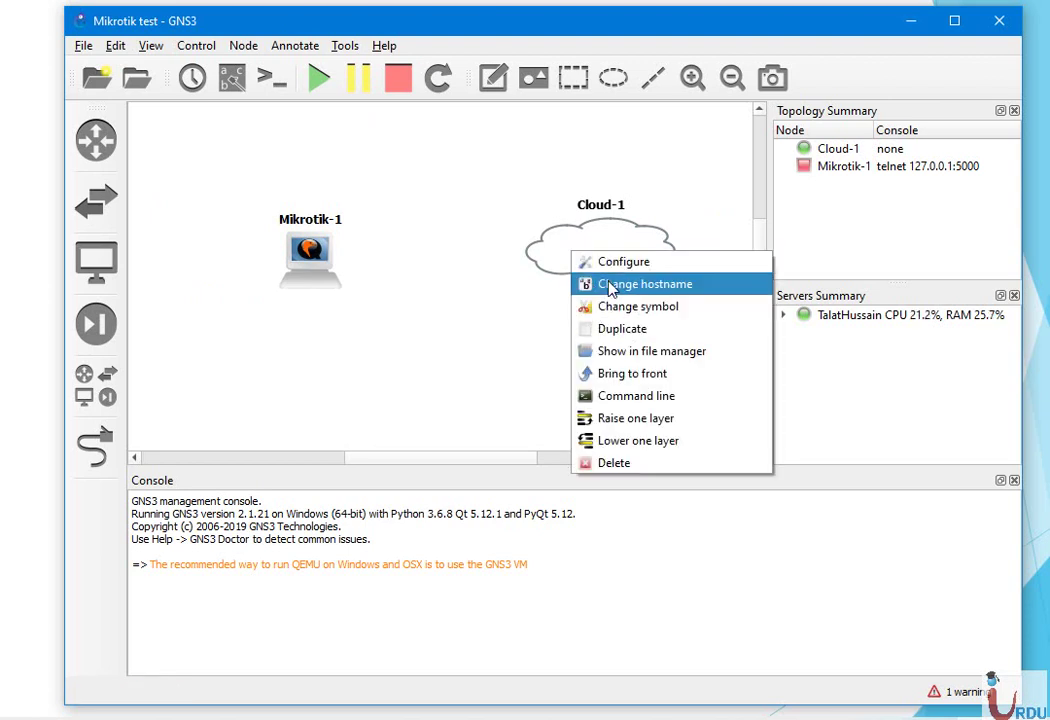
{"action": "left_click", "coordinate": [609, 285]}
{"action": "type", "text": "Internet"}
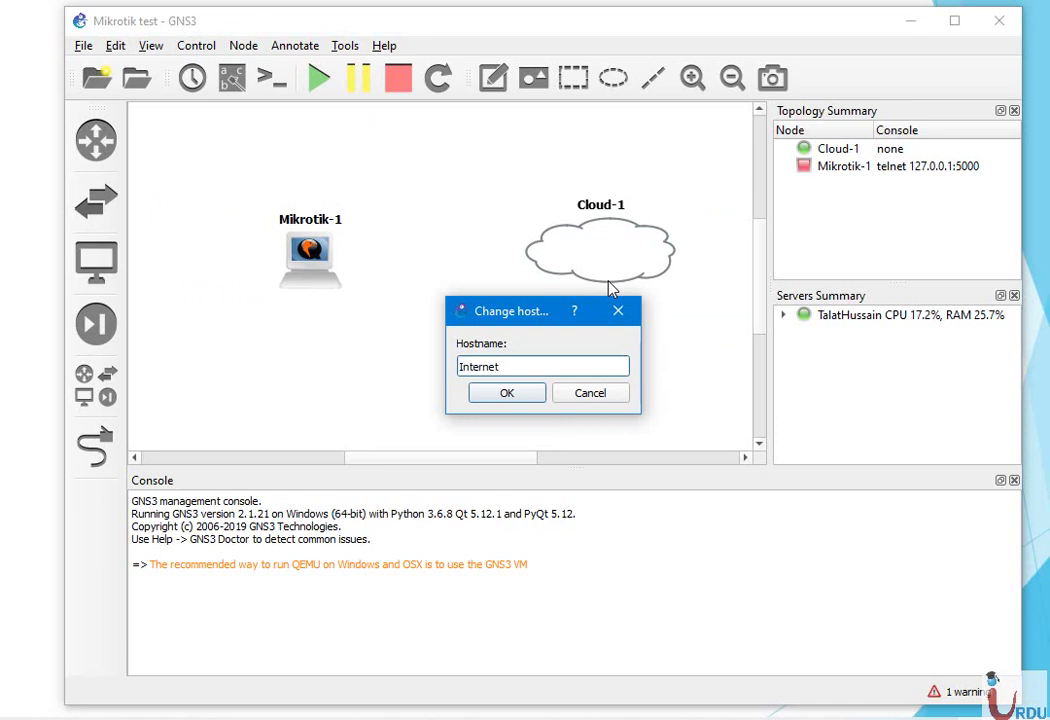
{"action": "left_click", "coordinate": [500, 393]}
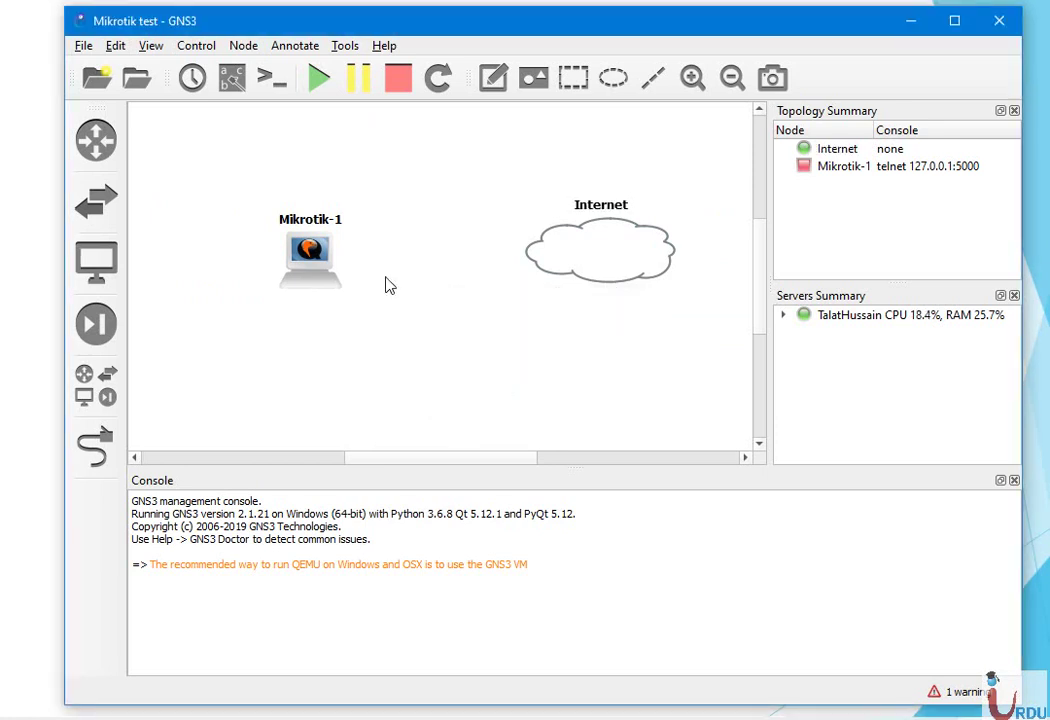
Change Mikrotik-1's symbol to router_firewall
{"action": "right_click", "coordinate": [308, 258]}
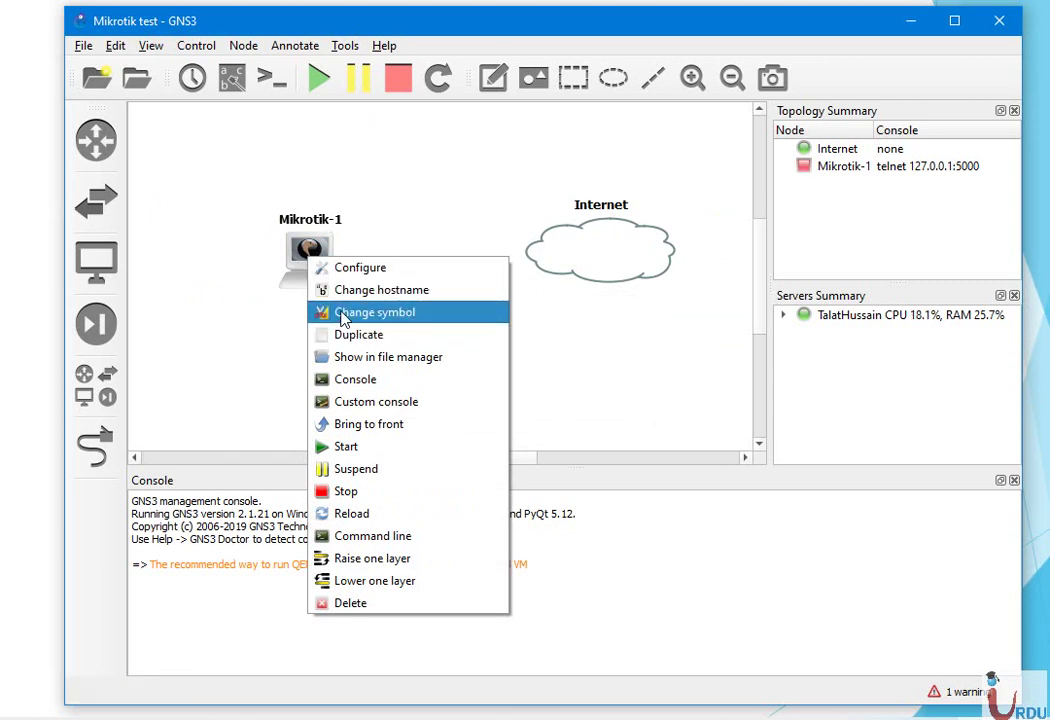
{"action": "left_click", "coordinate": [342, 314]}
{"action": "scroll", "coordinate": [520, 290], "scroll_direction": "down", "scroll_amount": 20}
{"action": "scroll", "coordinate": [614, 490], "scroll_direction": "down", "scroll_amount": 2}
{"action": "scroll", "coordinate": [614, 490], "scroll_direction": "up", "scroll_amount": 6}
{"action": "scroll", "coordinate": [580, 478], "scroll_direction": "down", "scroll_amount": 1}
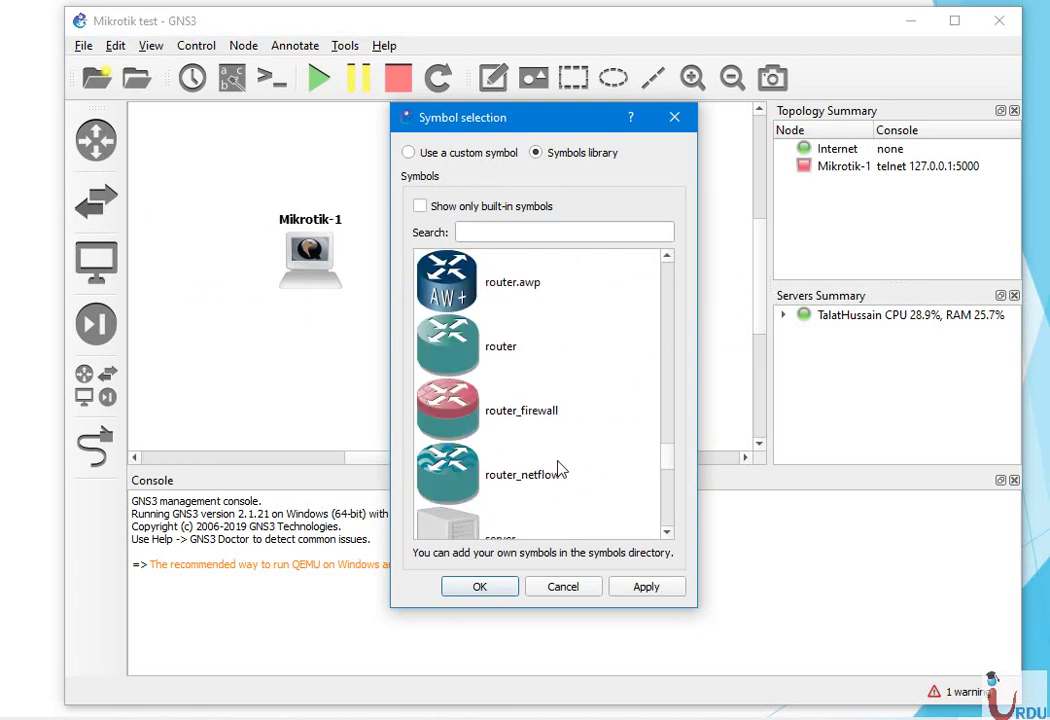
{"action": "left_click", "coordinate": [518, 415]}
{"action": "left_click", "coordinate": [640, 590]}
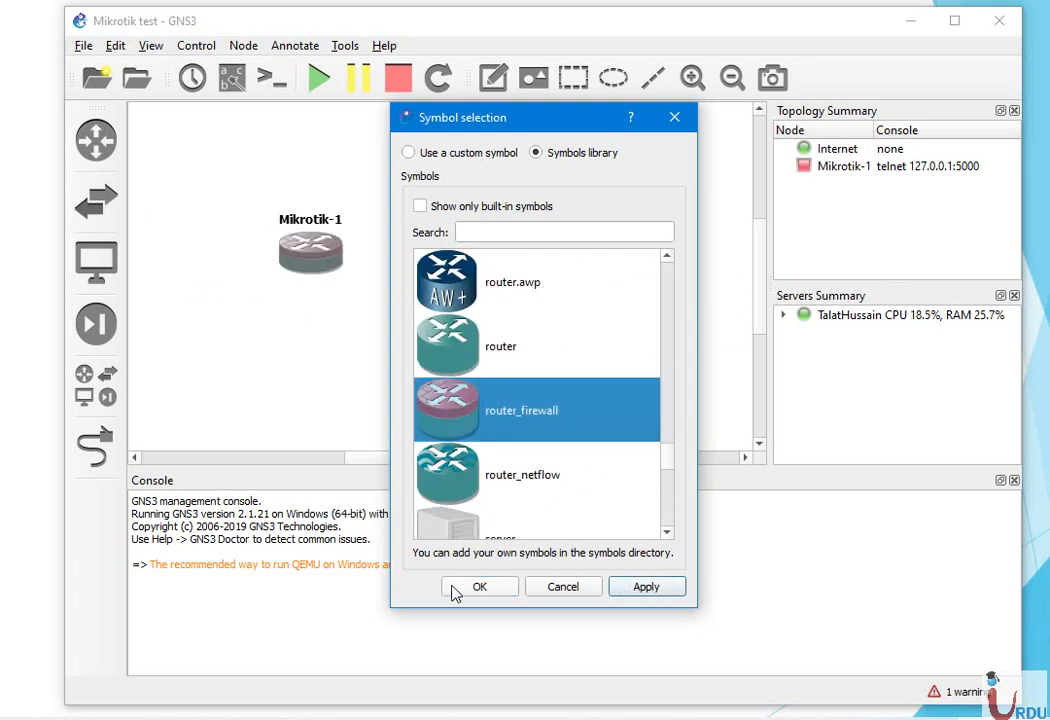
{"action": "left_click", "coordinate": [453, 590]}
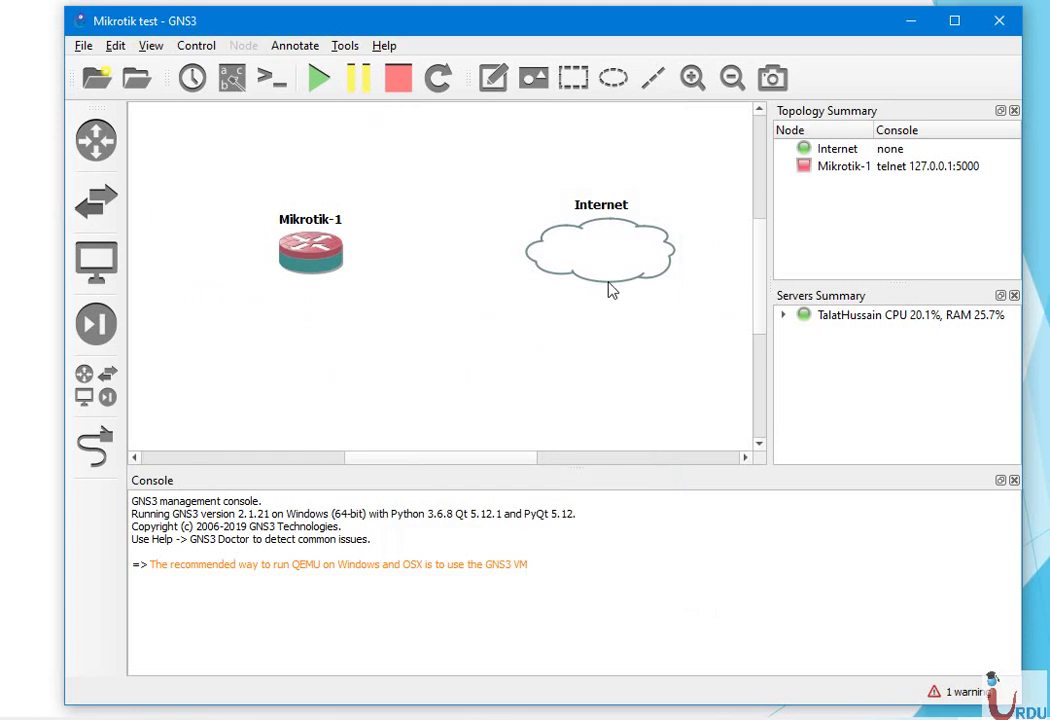
In the Internet cloud's configuration, remove Ethernet, add the Wi-Fi interface, and apply
{"action": "right_click", "coordinate": [562, 250]}
{"action": "left_click", "coordinate": [610, 256]}
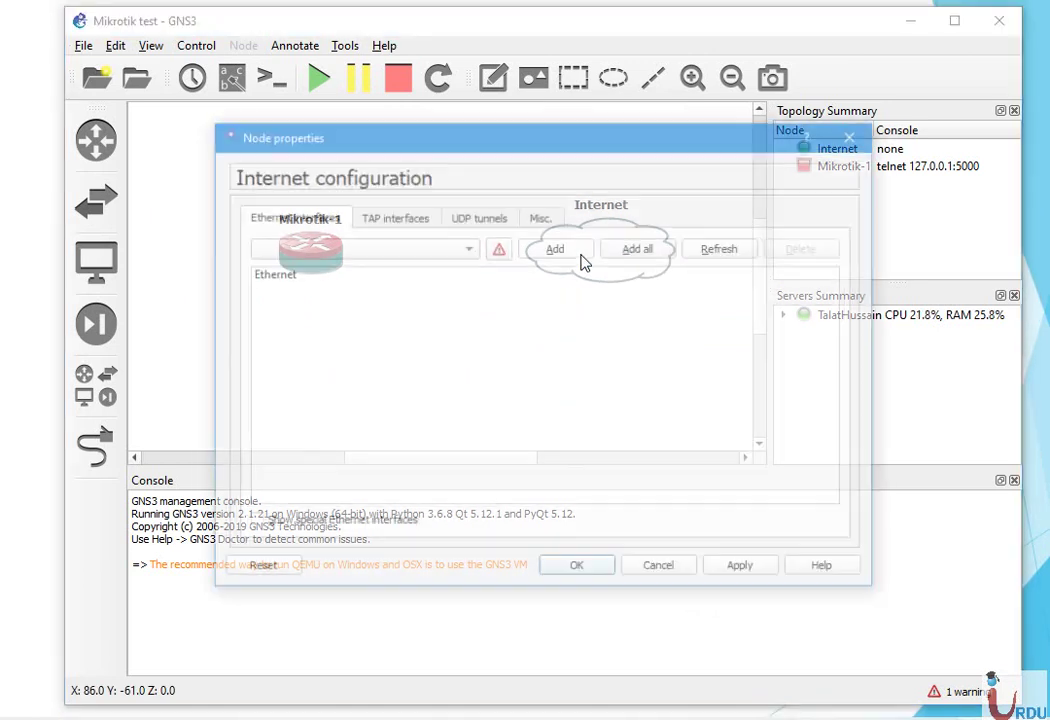
{"action": "left_click", "coordinate": [323, 276]}
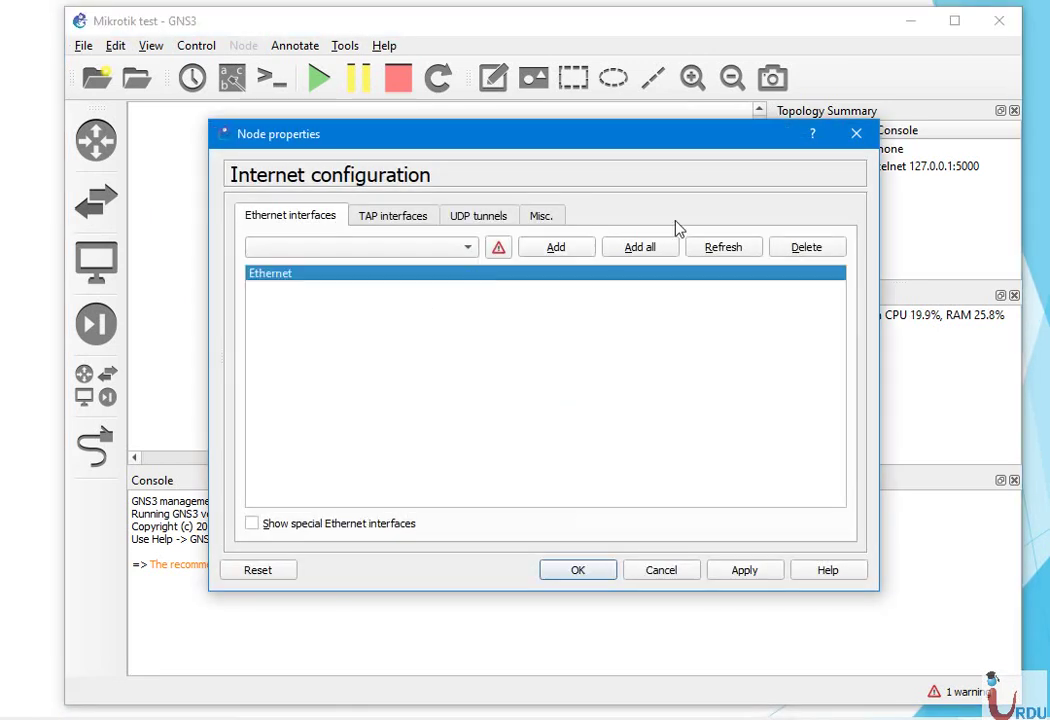
{"action": "left_click", "coordinate": [805, 249]}
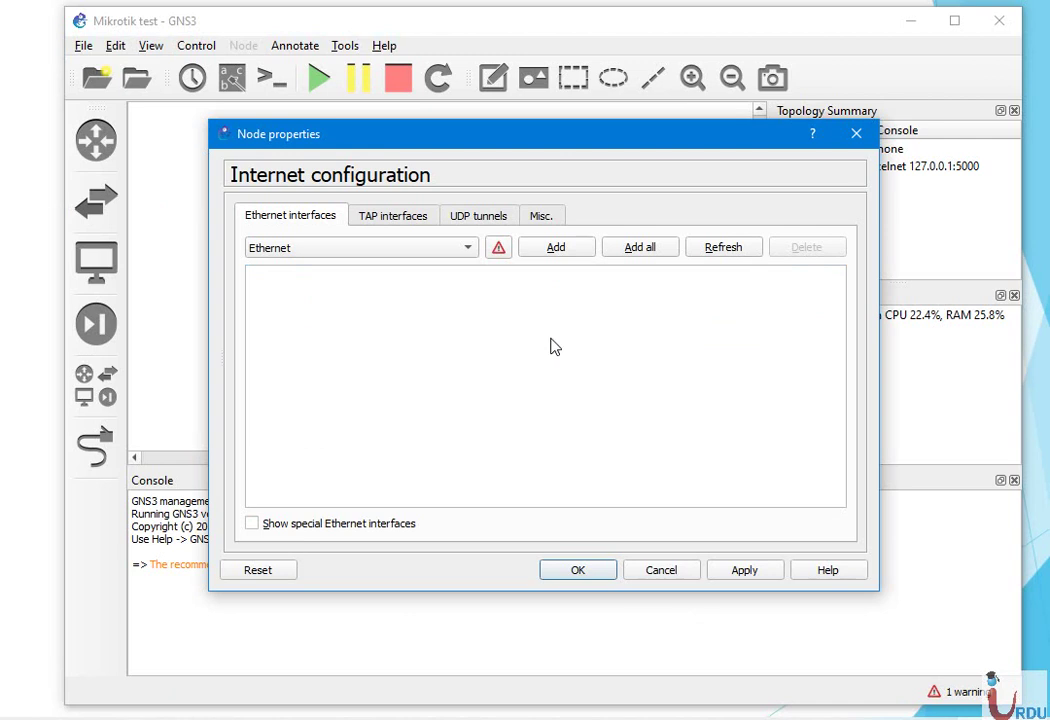
{"action": "left_click", "coordinate": [253, 524]}
{"action": "left_click", "coordinate": [467, 250]}
{"action": "left_click", "coordinate": [417, 272]}
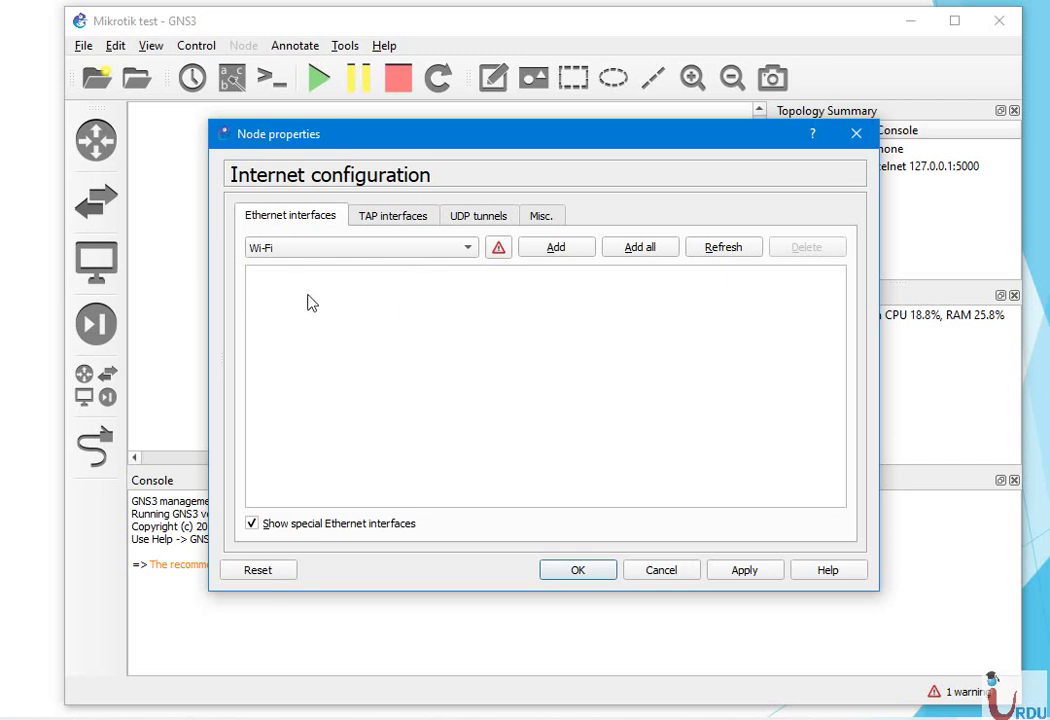
{"action": "left_click", "coordinate": [565, 252]}
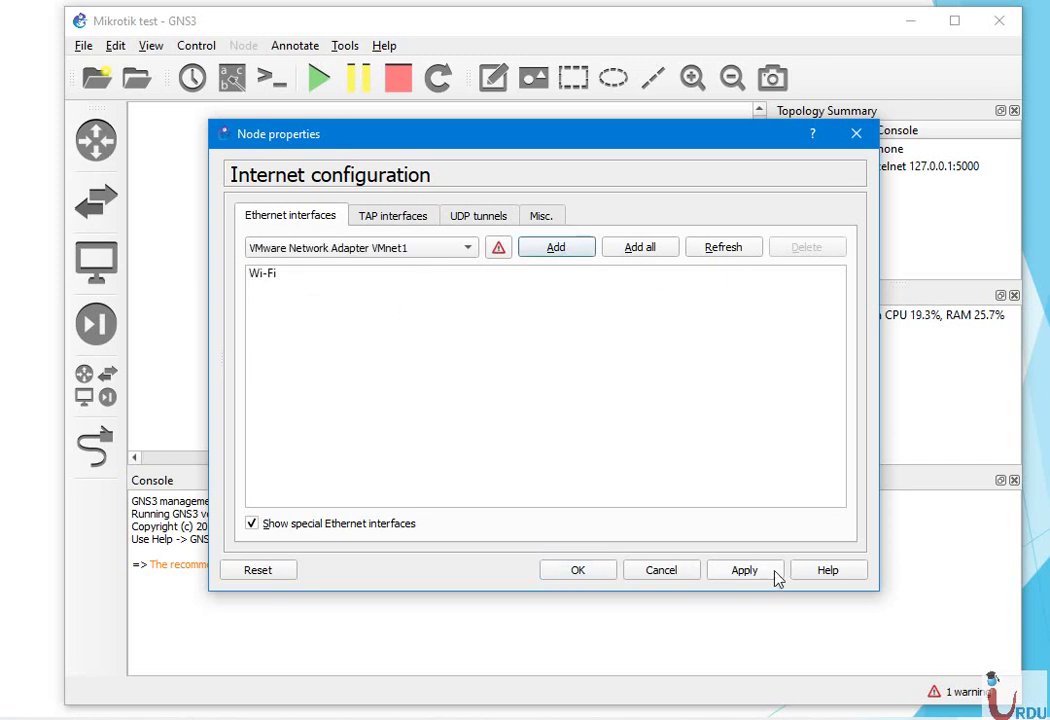
{"action": "left_click", "coordinate": [745, 570]}
{"action": "left_click", "coordinate": [585, 570]}
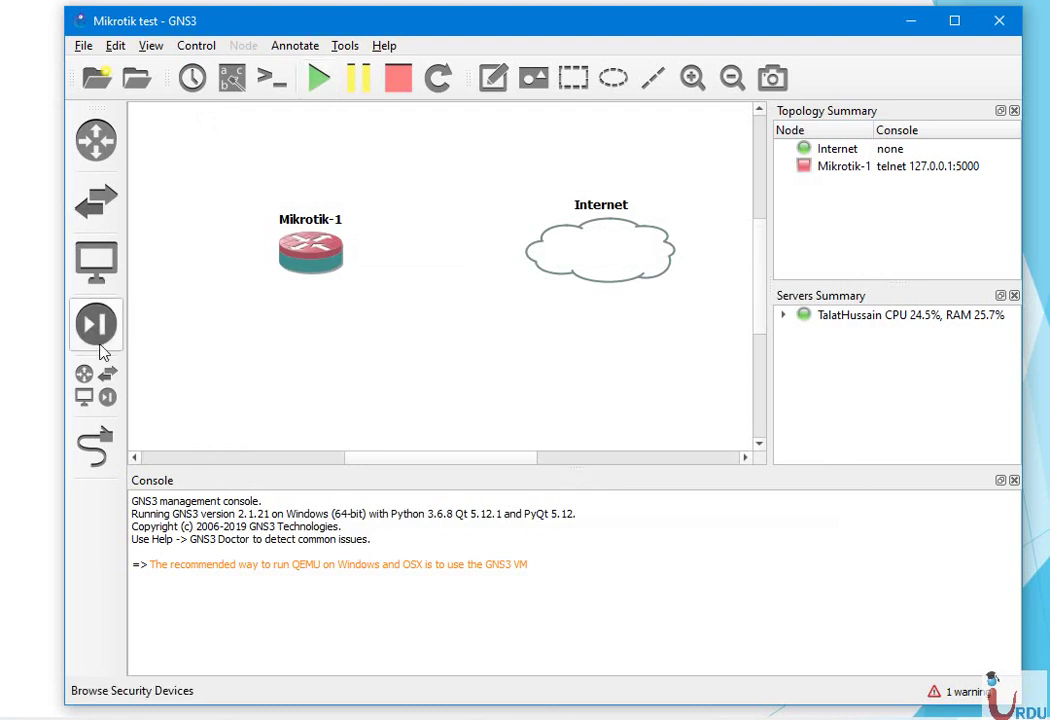
Link the Internet cloud's Wi-Fi interface to Mikrotik-1's Ethernet0
{"action": "left_click", "coordinate": [93, 468]}
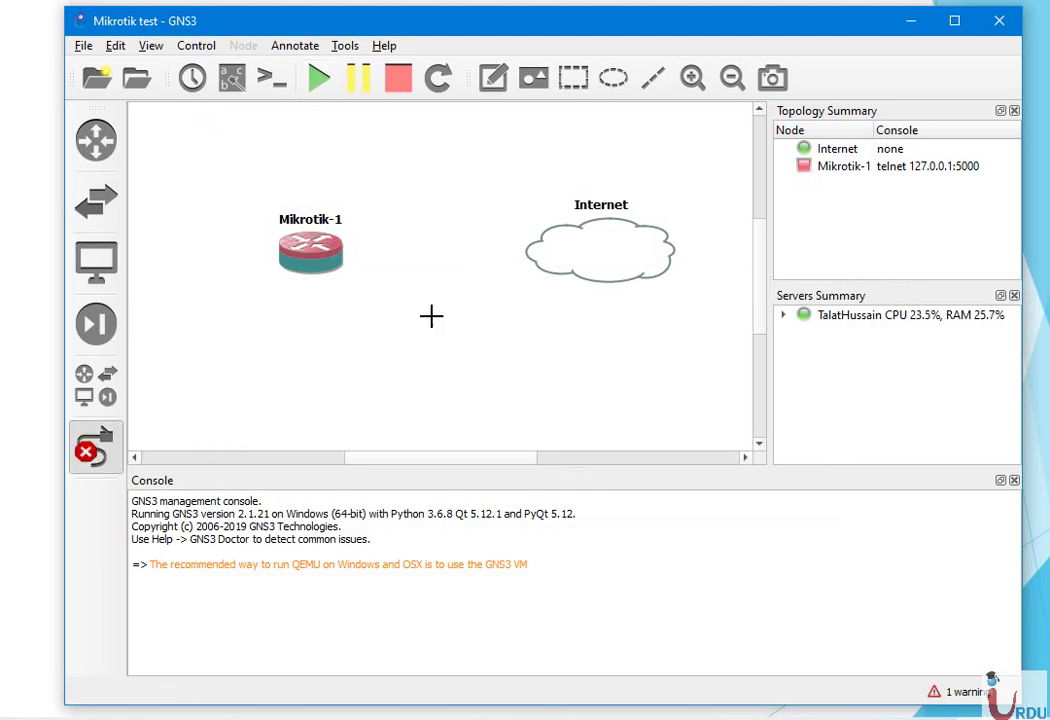
{"action": "left_click", "coordinate": [592, 259]}
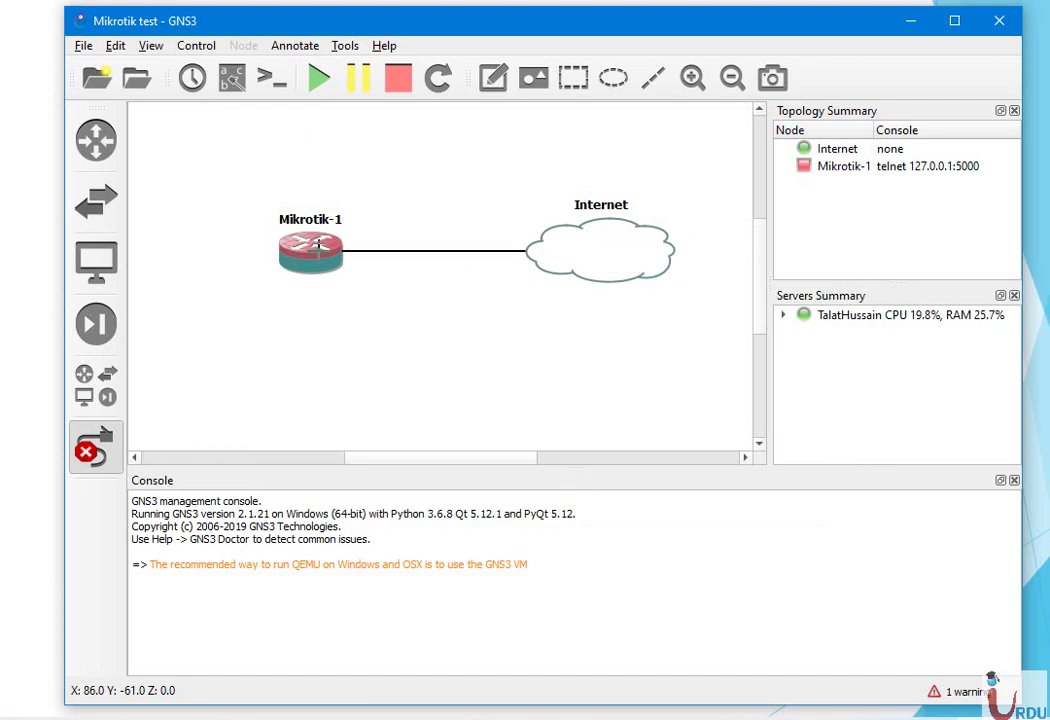
{"action": "left_click", "coordinate": [321, 253]}
{"action": "left_click", "coordinate": [333, 263]}
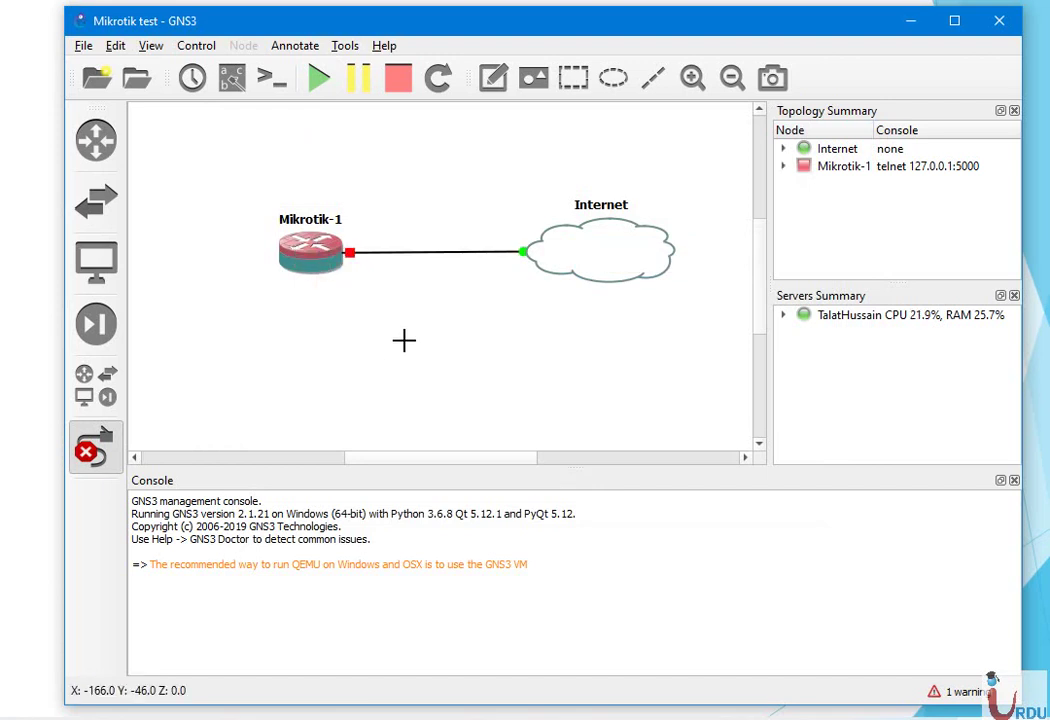
{"action": "left_click", "coordinate": [89, 460]}
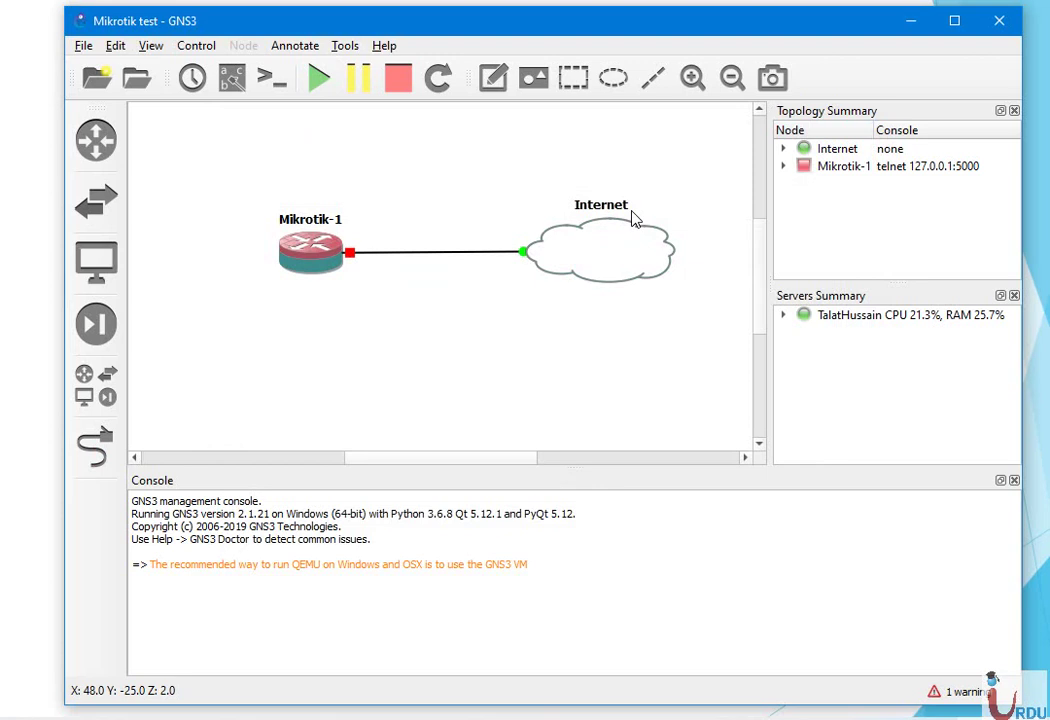
{"action": "key", "text": "super+r"}
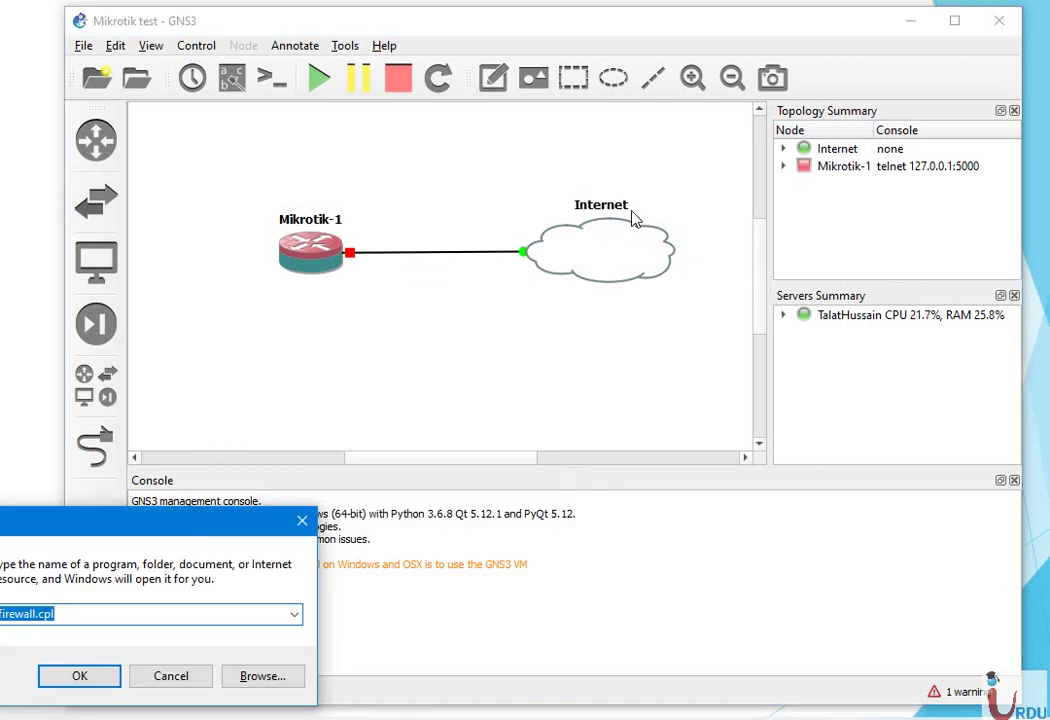
{"action": "type", "text": "cmd"}
{"action": "key", "text": "Return"}
{"action": "type", "text": "ipconfig"}
{"action": "key", "text": "Return"}
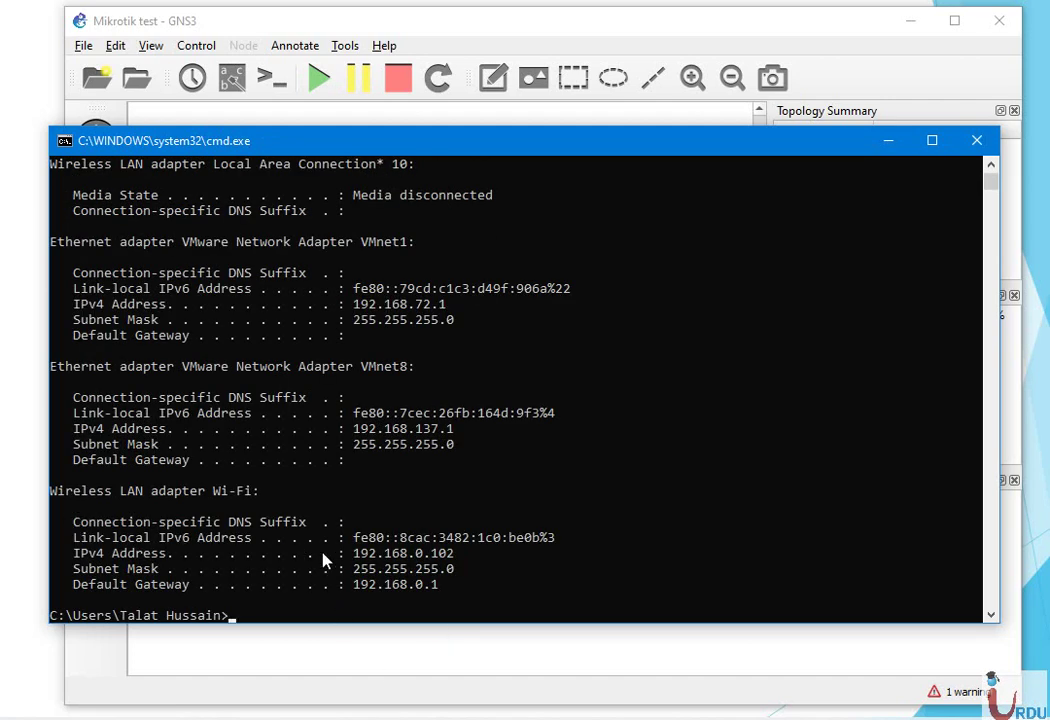
{"action": "left_click_drag", "start_coordinate": [348, 553], "coordinate": [465, 553]}
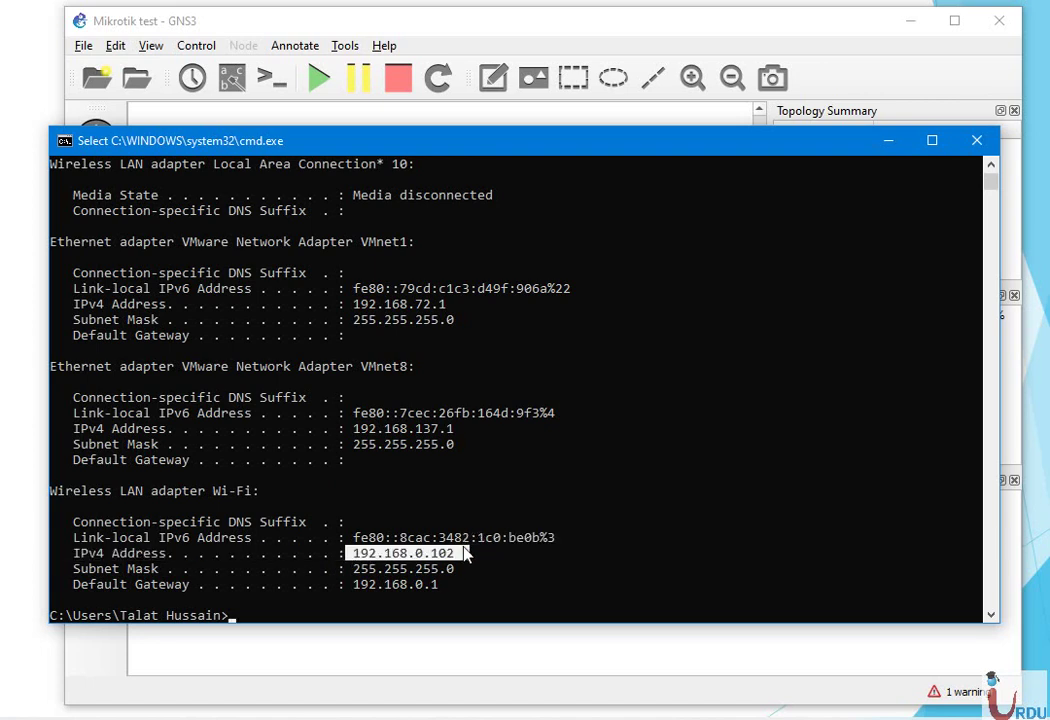
{"action": "left_click", "coordinate": [989, 145]}
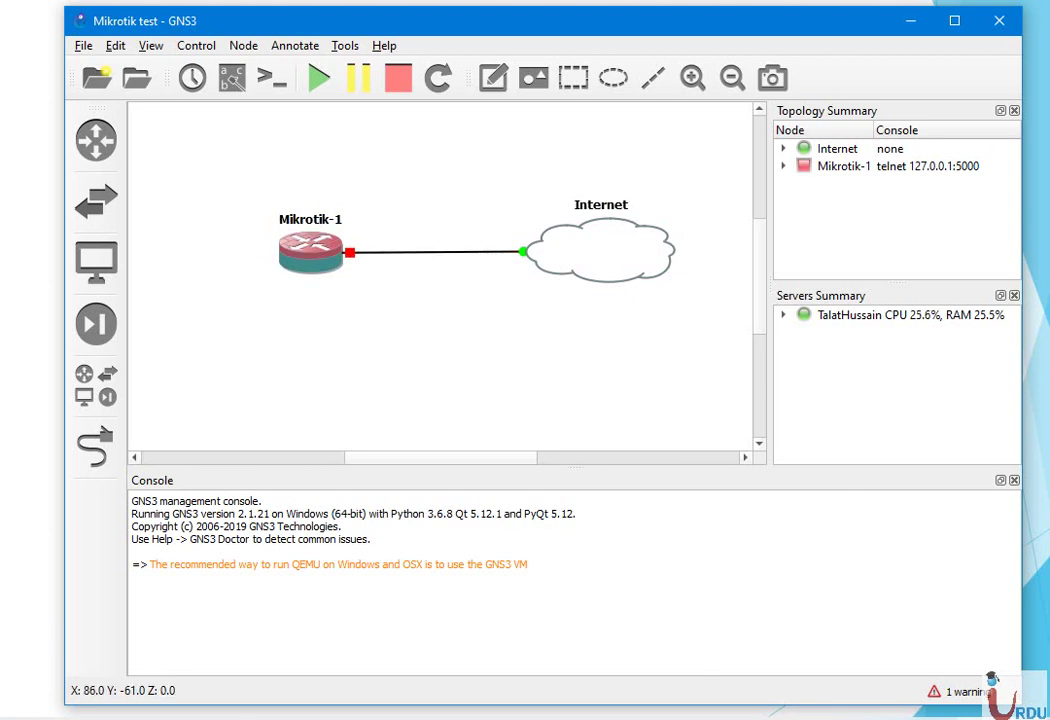
Start all devices and open the Mikrotik-1 console window
{"action": "left_click", "coordinate": [318, 84]}
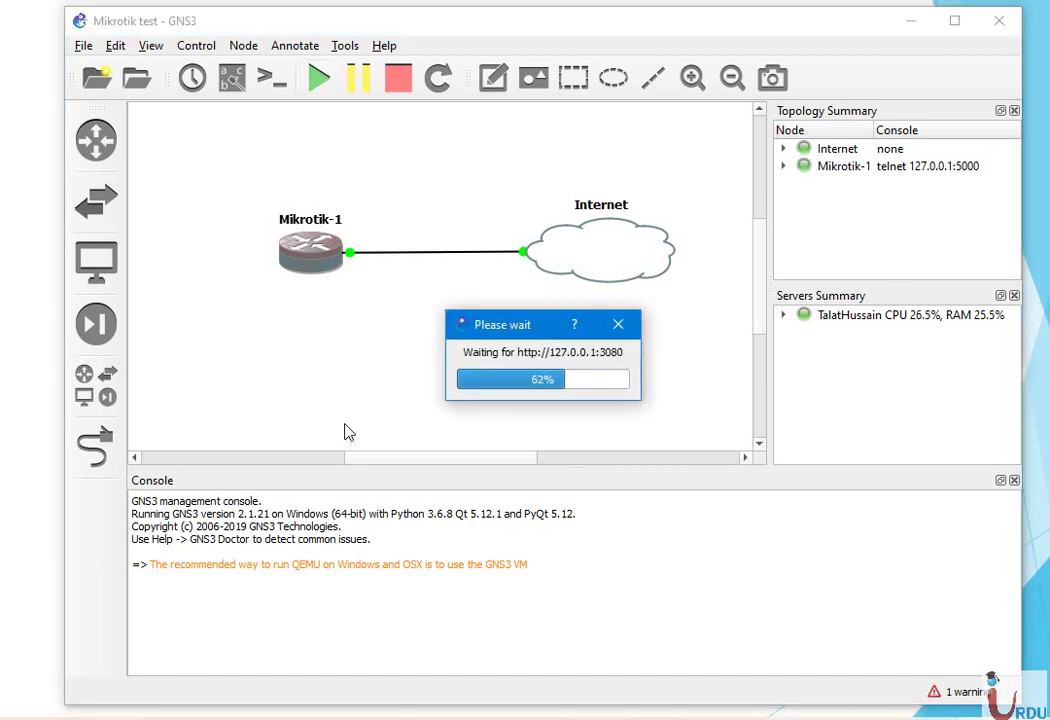
{"action": "right_click", "coordinate": [305, 262]}
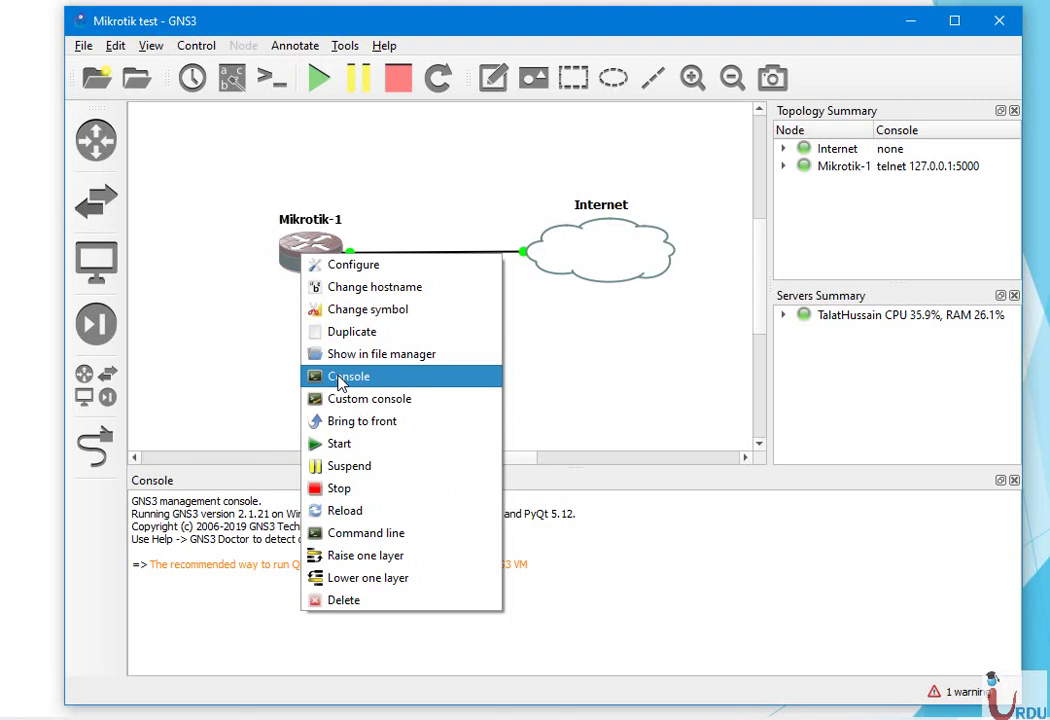
{"action": "left_click", "coordinate": [341, 381]}
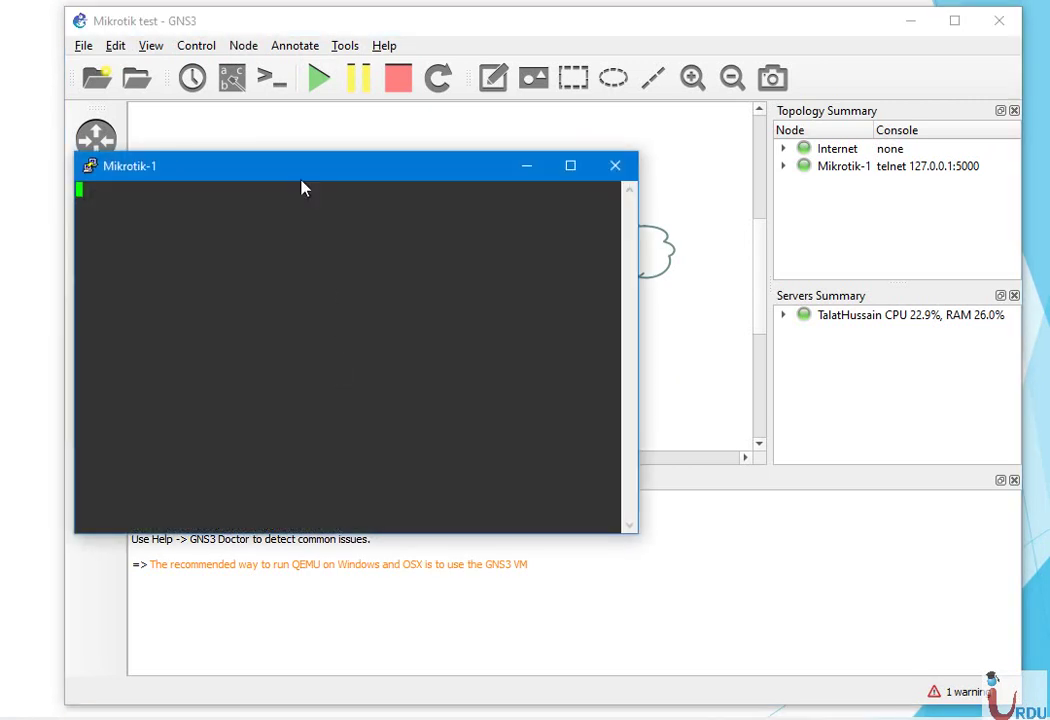
{"action": "left_click_drag", "start_coordinate": [305, 170], "coordinate": [427, 145]}
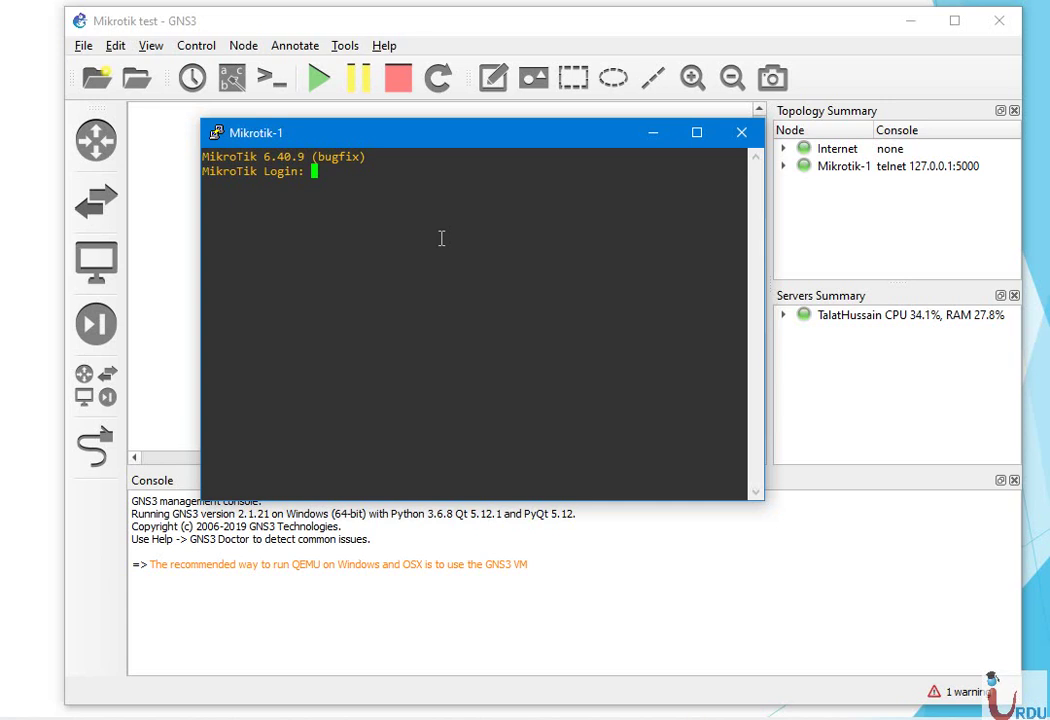
Log in as admin, decline the license, and run 'ip add print' to show no addresses
{"action": "type", "text": "admin"}
{"action": "key", "text": "Return"}
{"action": "key", "text": "Return"}
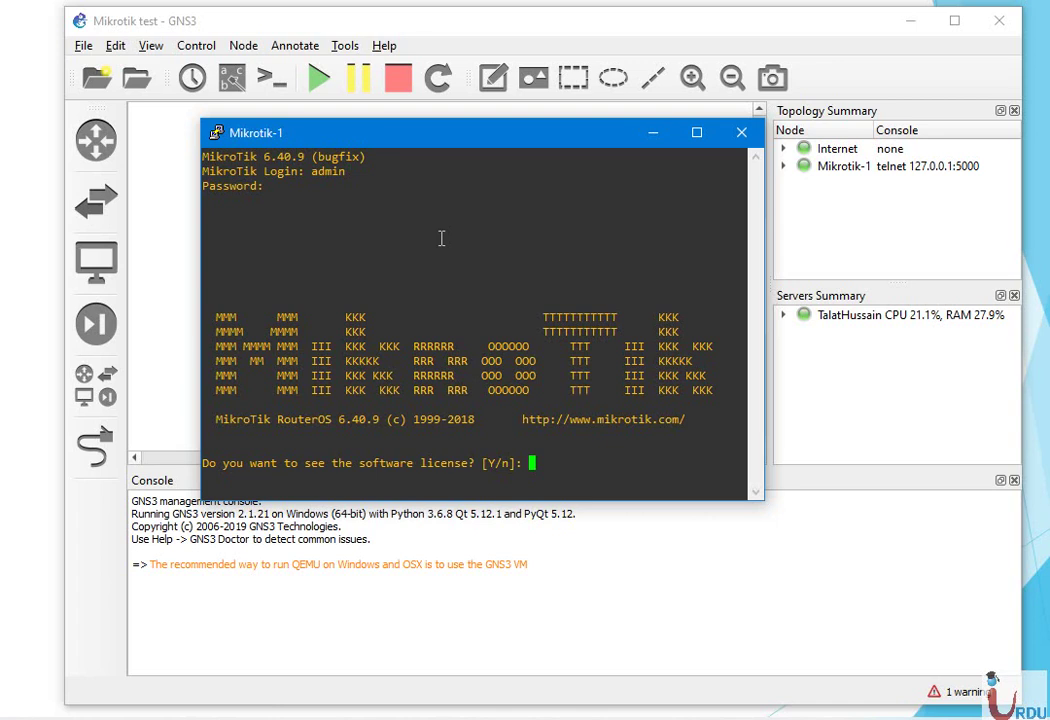
{"action": "type", "text": "n@M"}
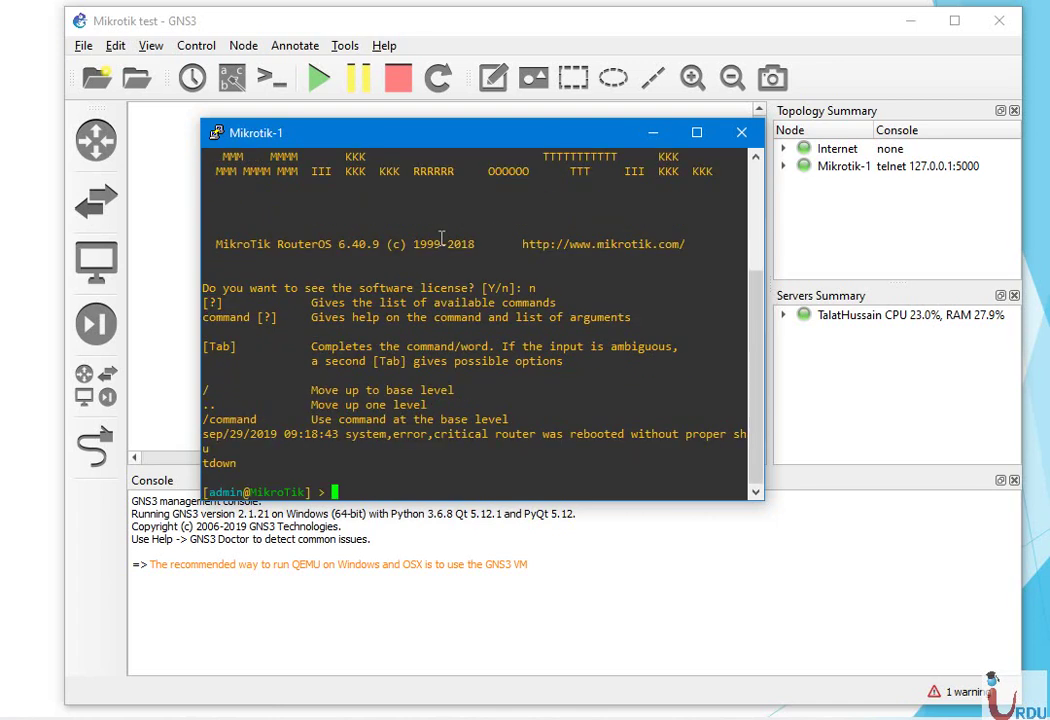
{"action": "type", "text": "ikroTik] > ip add print"}
{"action": "key", "text": "Return"}
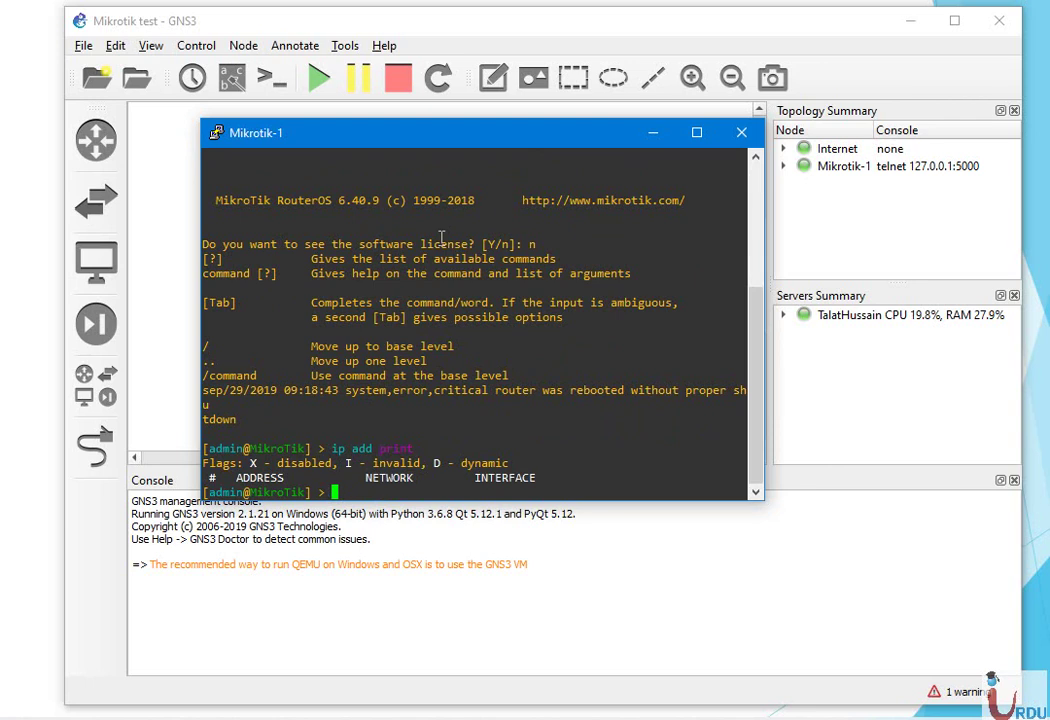
List the interfaces and add address 192.168.0.10/24 on interface ether1
{"action": "type", "text": "interface print"}
{"action": "key", "text": "Return"}
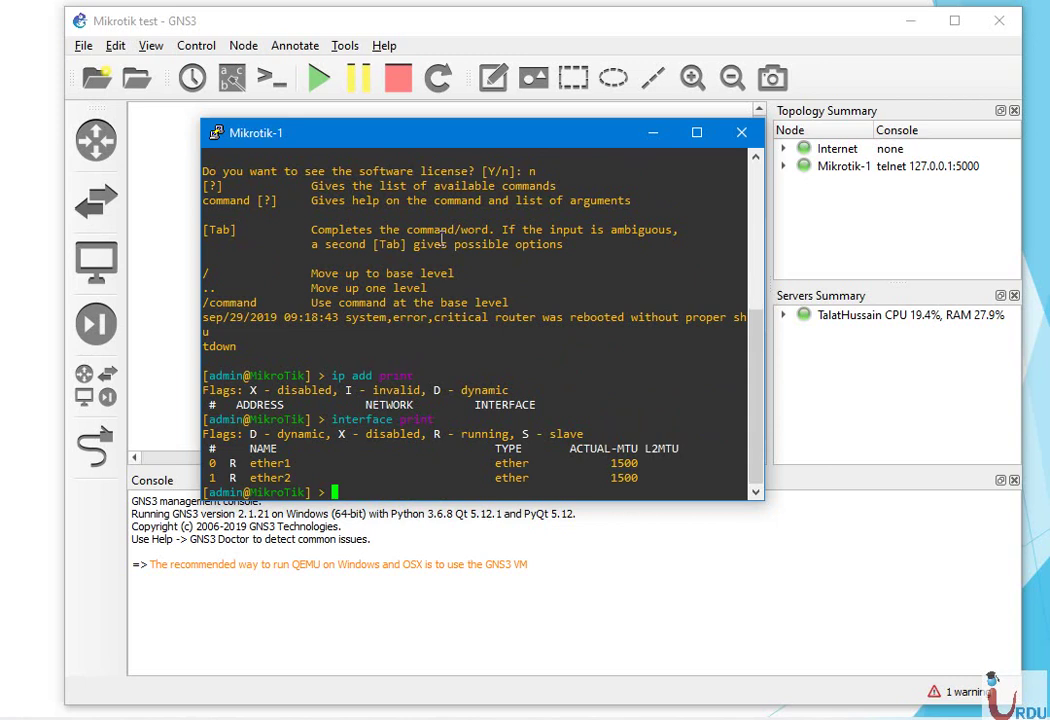
{"action": "type", "text": "ip address "}
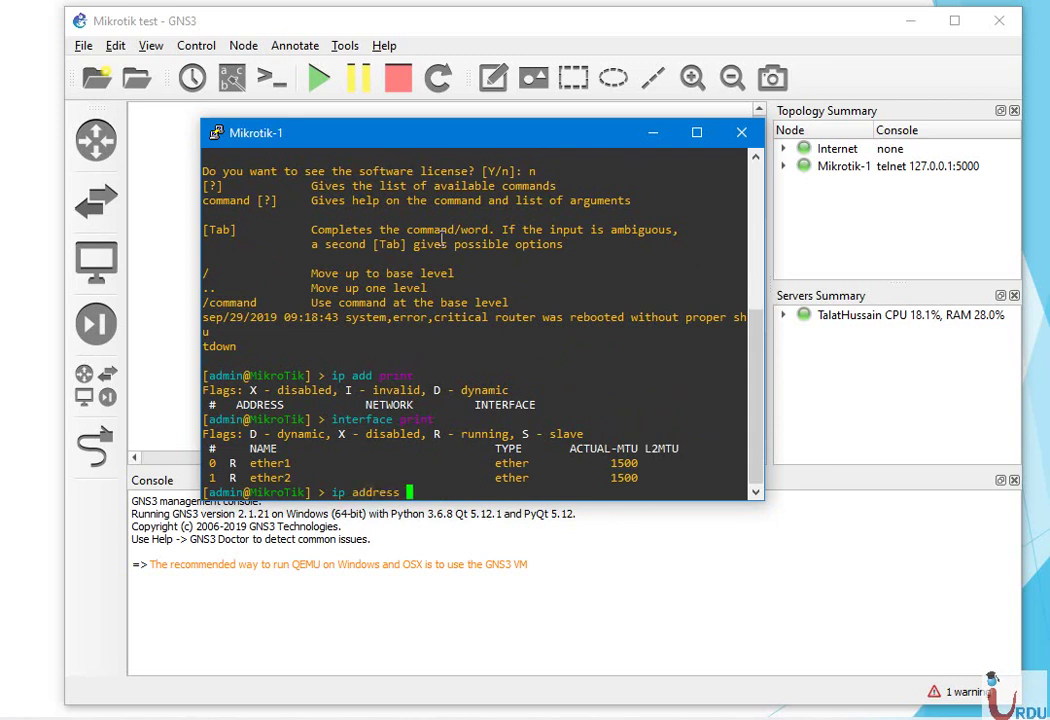
{"action": "type", "text": "prdd address=192"}
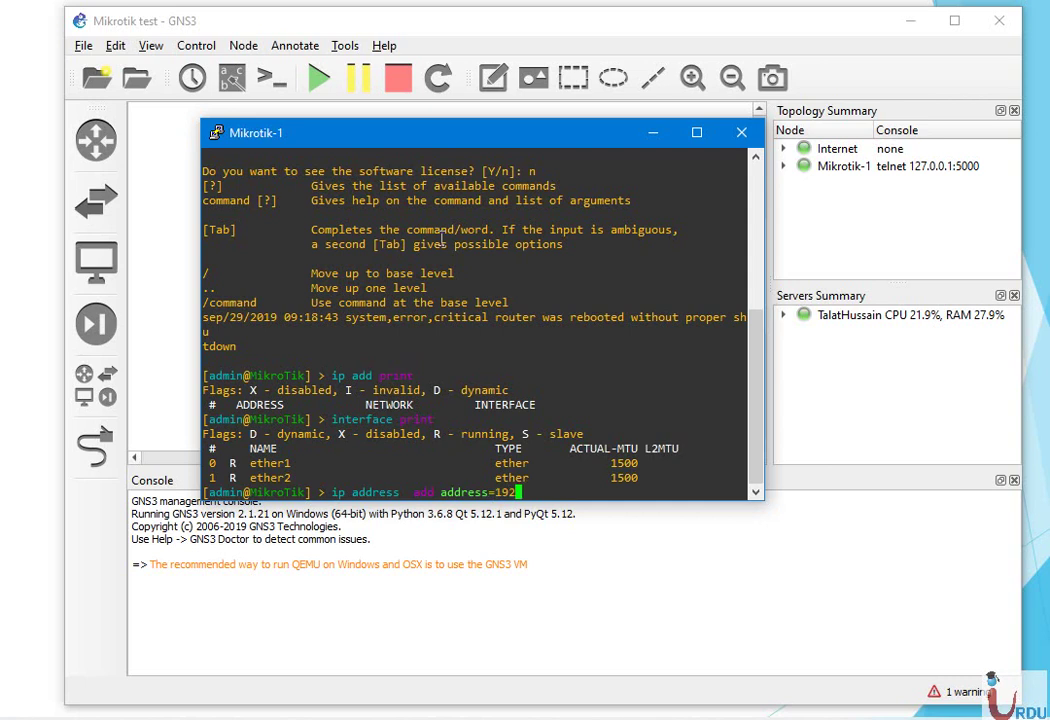
{"action": "type", "text": ".168.0.10/24 ether"}
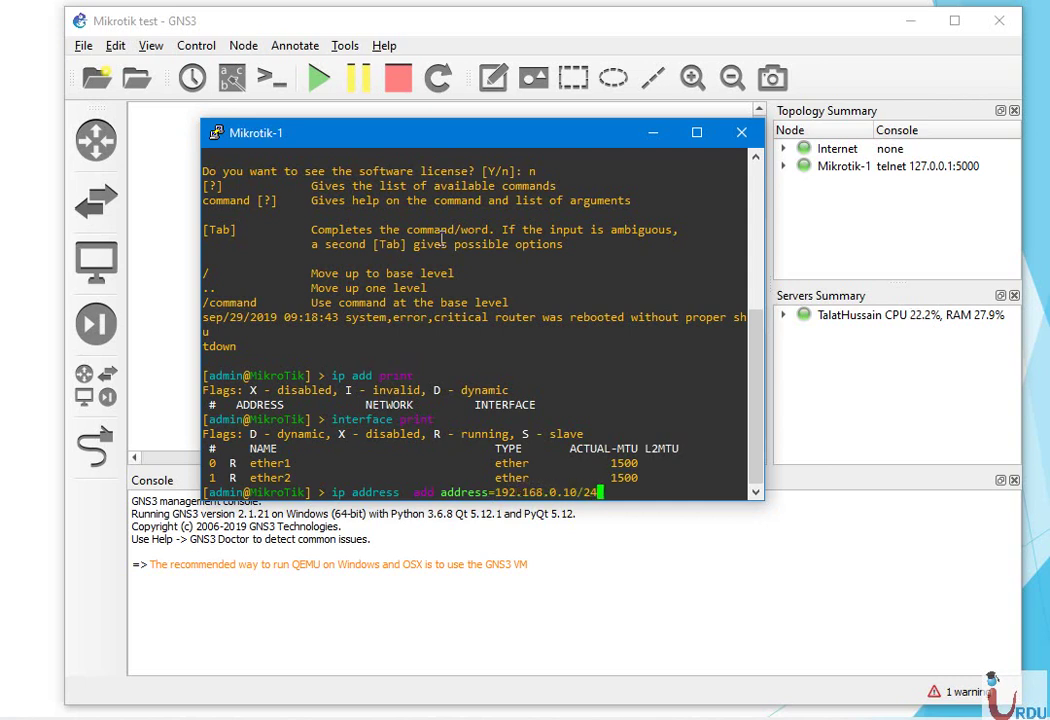
{"action": "key", "text": "BackSpace"}
{"action": "key", "text": "BackSpace"}
{"action": "key", "text": "BackSpace"}
{"action": "key", "text": "BackSpace"}
{"action": "key", "text": "BackSpace"}
{"action": "type", "text": "inter"}
{"action": "key", "text": "Tab"}
{"action": "type", "text": "ether1"}
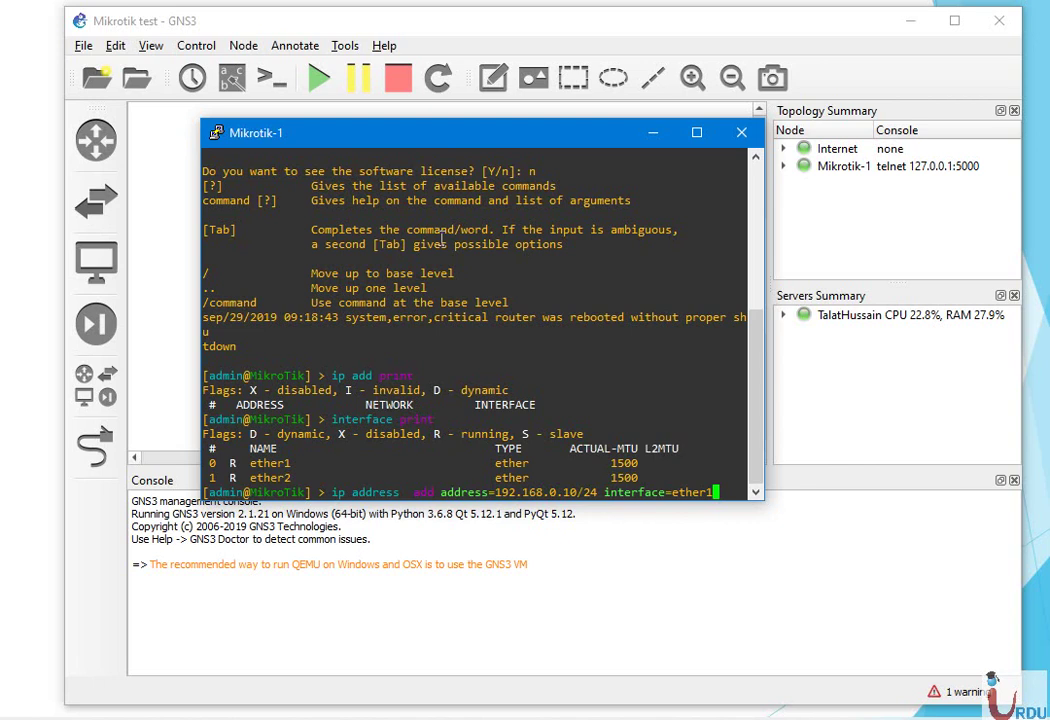
{"action": "key", "text": "Return"}
{"action": "key", "text": "Return"}
{"action": "key", "text": "Return"}
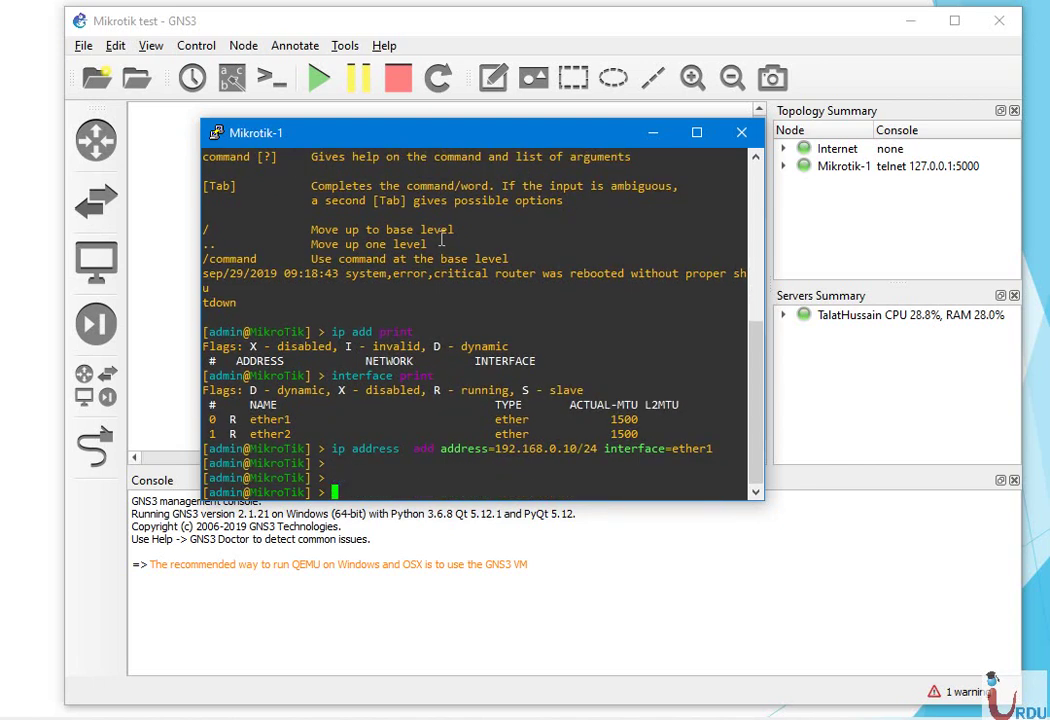
Ping the host at 192.168.0.102 from the router
{"action": "type", "text": "ping 192.168.1"}
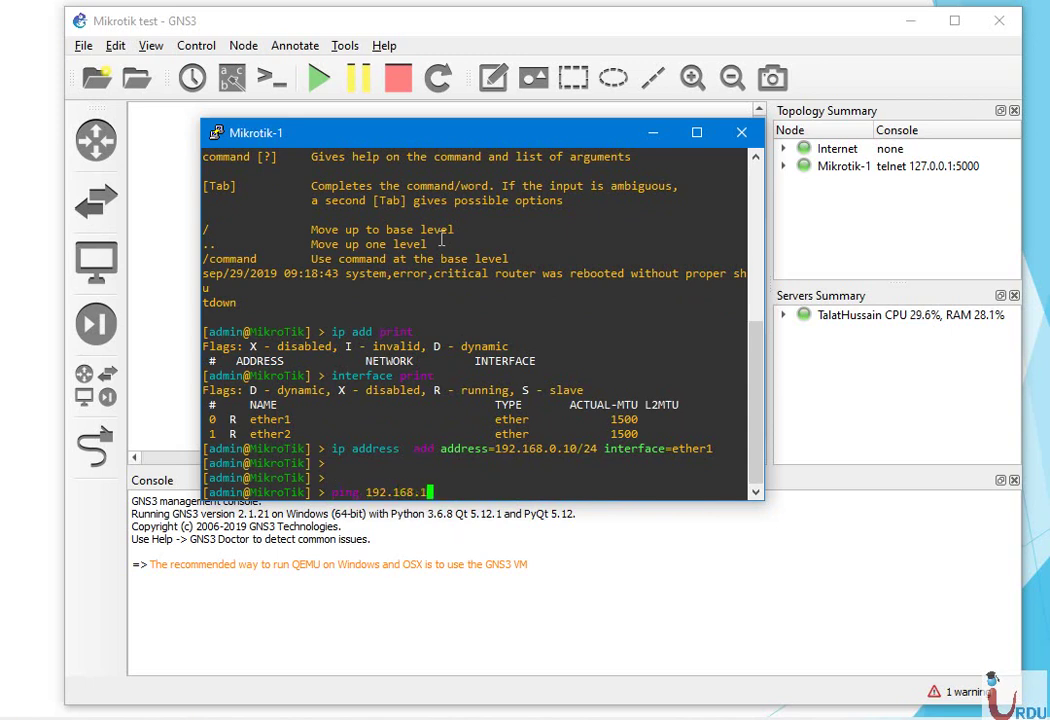
{"action": "key", "text": "BackSpace"}
{"action": "type", "text": "0.102"}
{"action": "key", "text": "Return"}
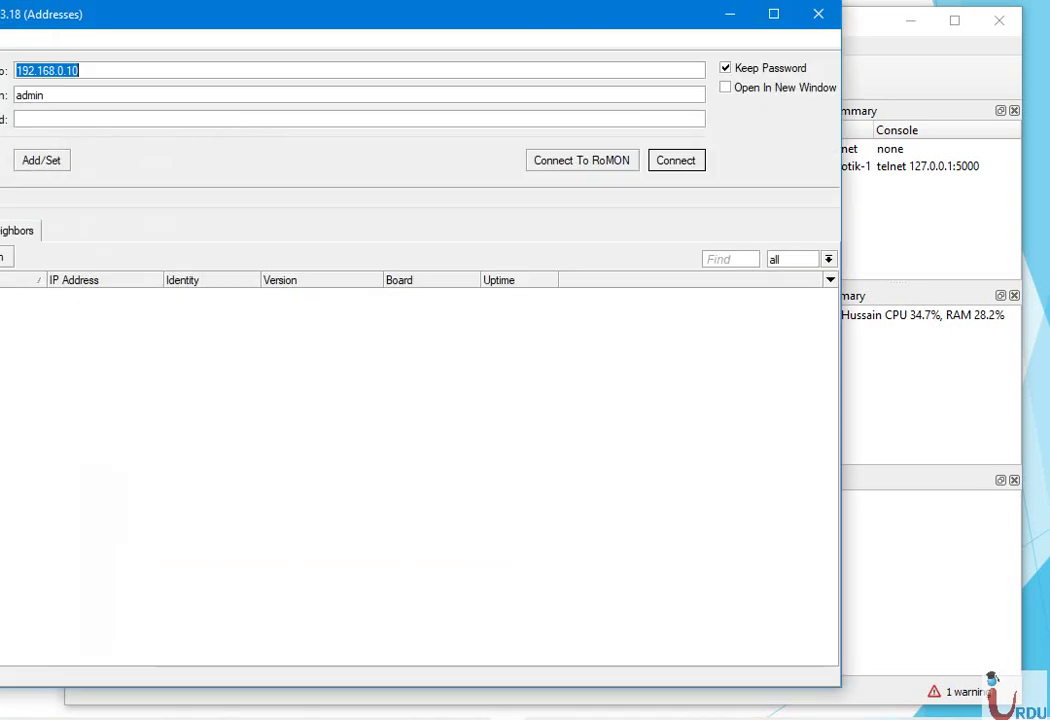
Connect WinBox to the router at 192.168.0.10 as admin
{"action": "left_click_drag", "start_coordinate": [399, 21], "coordinate": [558, 38]}
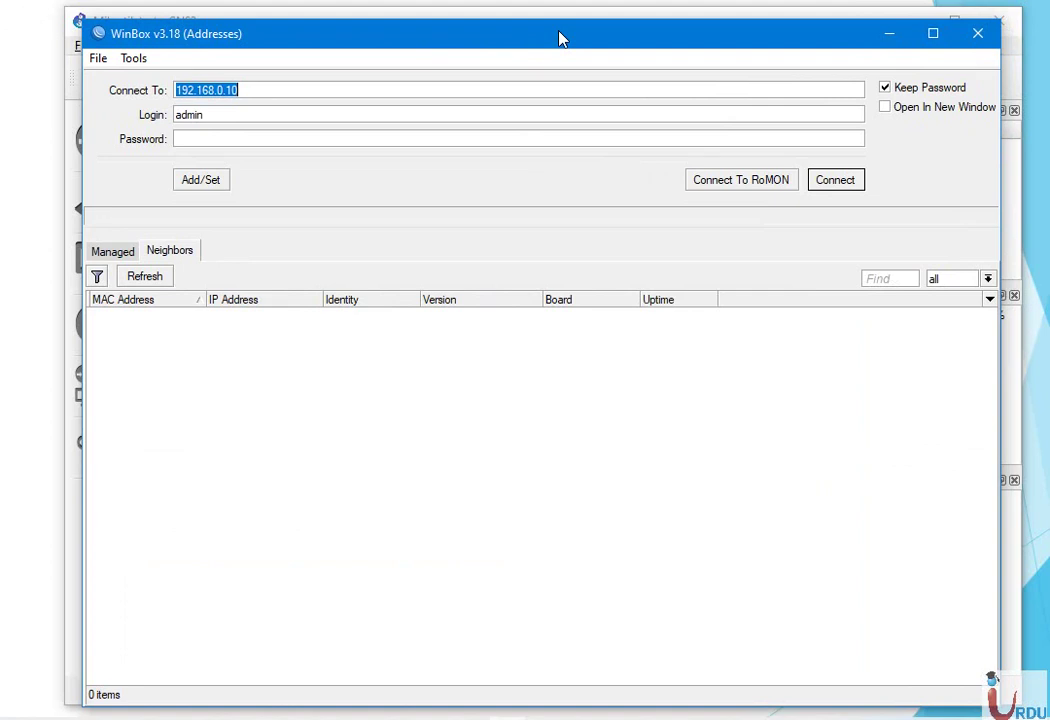
{"action": "mouse_move", "coordinate": [563, 50]}
{"action": "left_mouse_down"}
{"action": "mouse_move", "coordinate": [535, 41]}
{"action": "mouse_move", "coordinate": [557, 48]}
{"action": "left_mouse_up"}
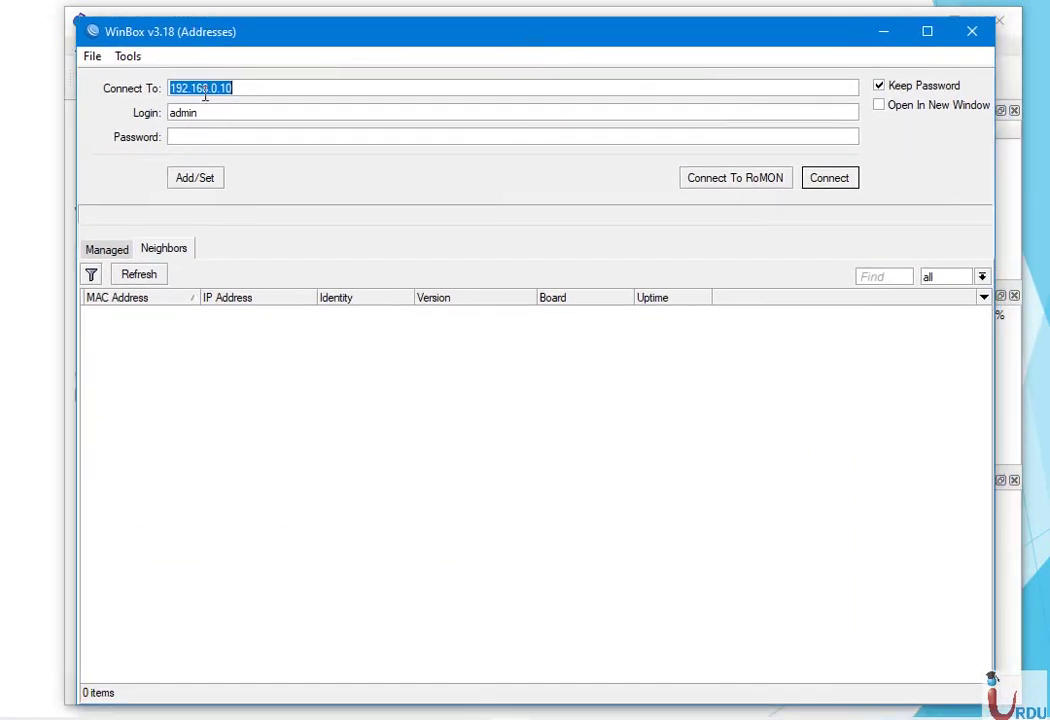
{"action": "left_click", "coordinate": [837, 183]}
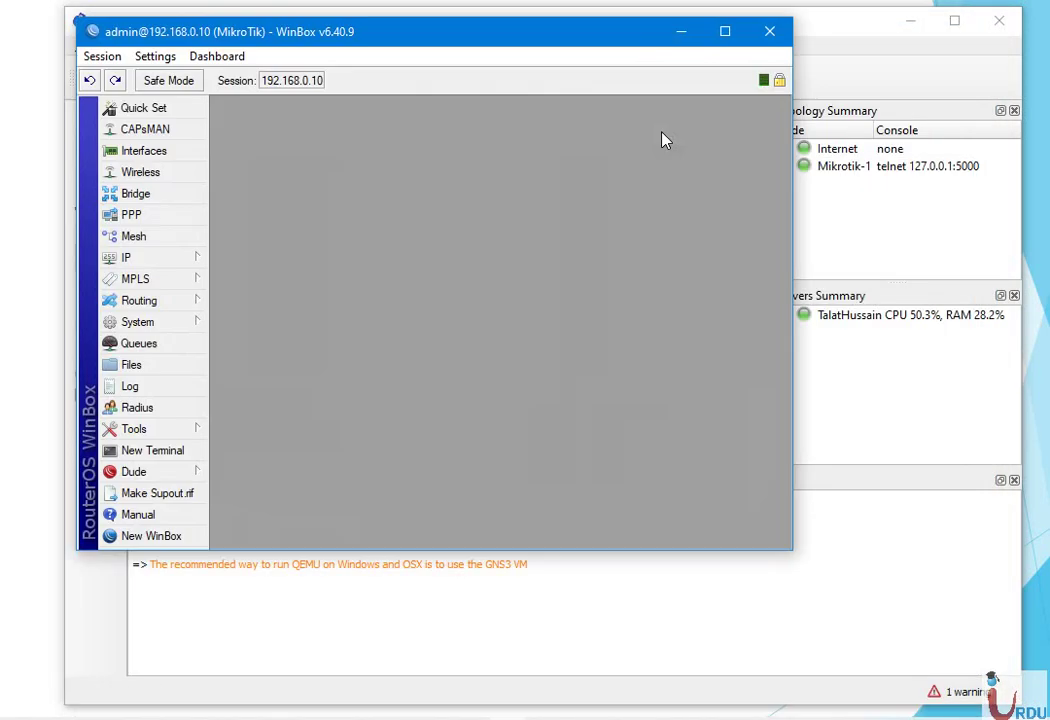
Enlarge the WinBox session and check that the DHCP Client list is empty
{"action": "left_click_drag", "start_coordinate": [581, 36], "coordinate": [640, 33]}
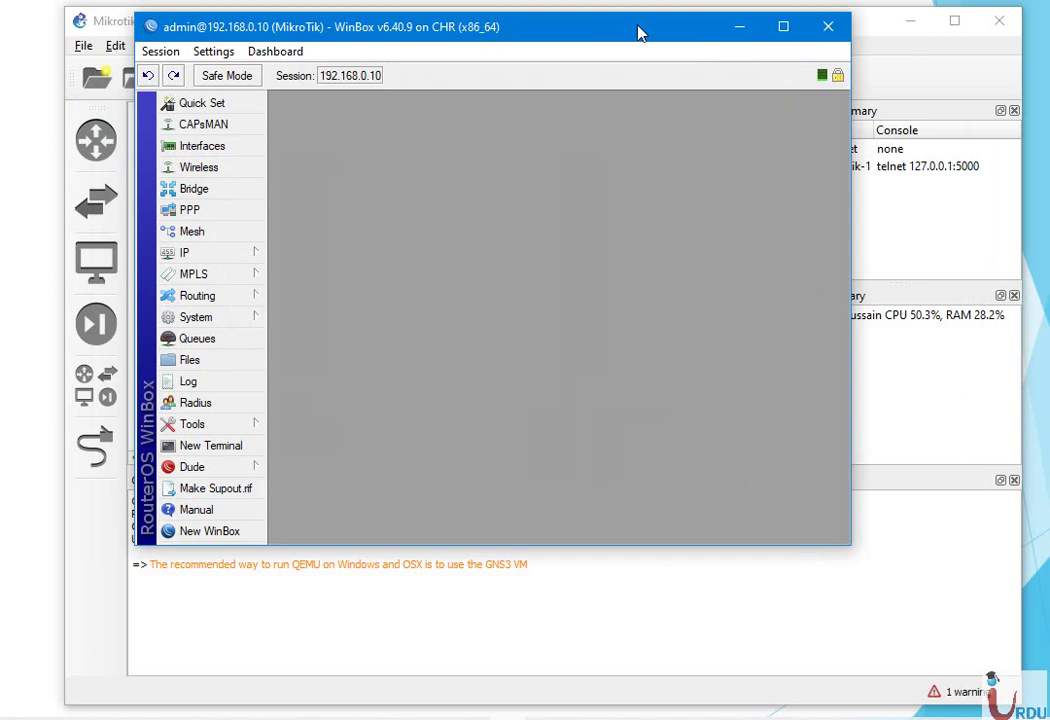
{"action": "left_click_drag", "start_coordinate": [848, 550], "coordinate": [963, 686]}
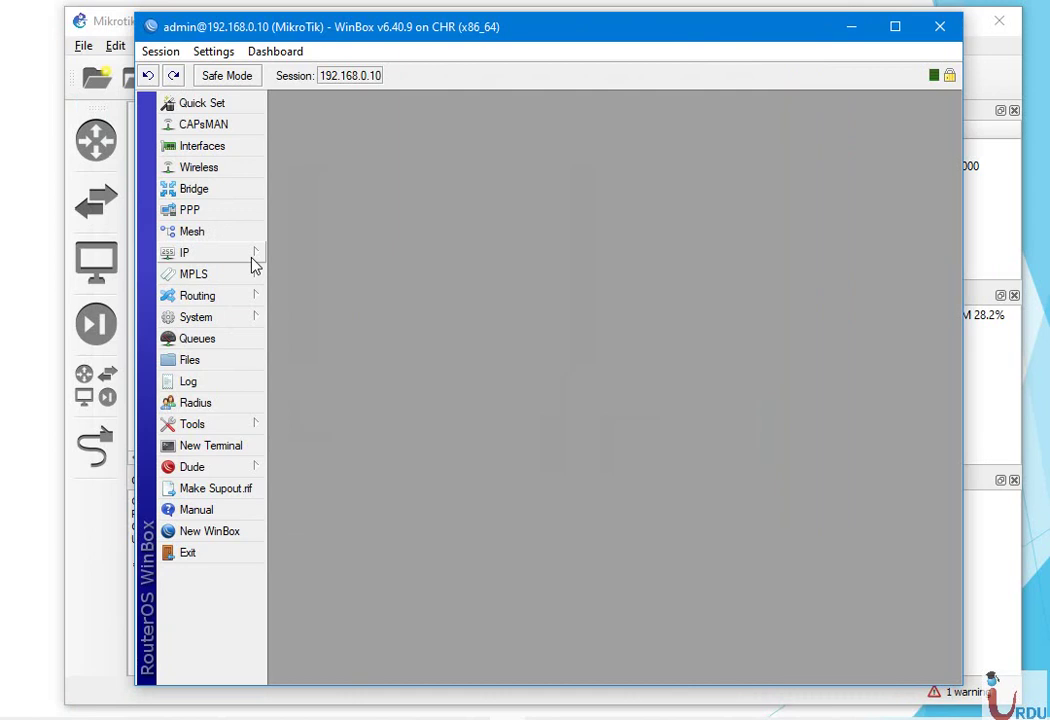
{"action": "left_click", "coordinate": [253, 262]}
{"action": "left_click", "coordinate": [284, 297]}
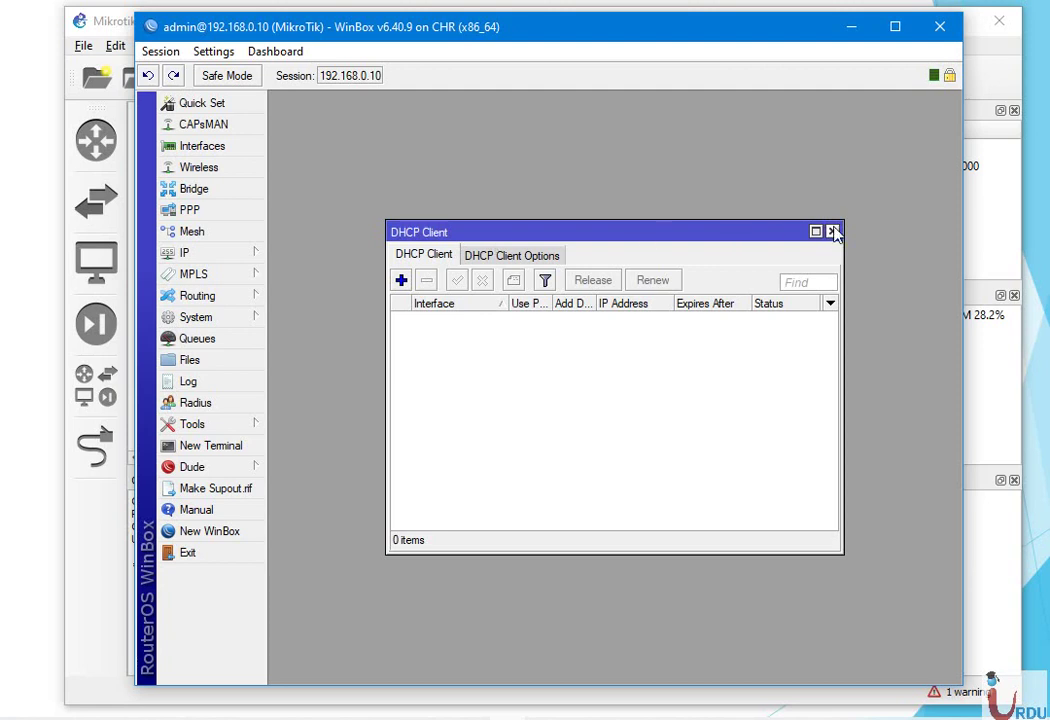
{"action": "left_click", "coordinate": [834, 232]}
Inspect the 192.168.0.10/24 address entry, view the interface list, then minimize WinBox
{"action": "left_click", "coordinate": [252, 260]}
{"action": "left_click", "coordinate": [295, 209]}
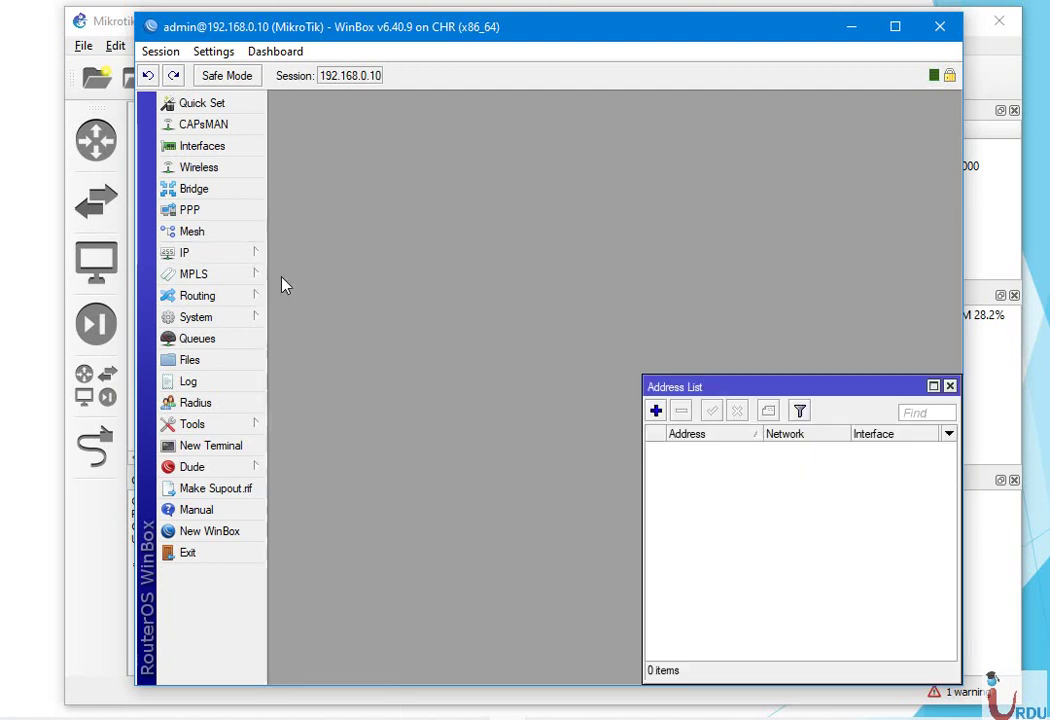
{"action": "left_click_drag", "start_coordinate": [755, 387], "coordinate": [546, 185]}
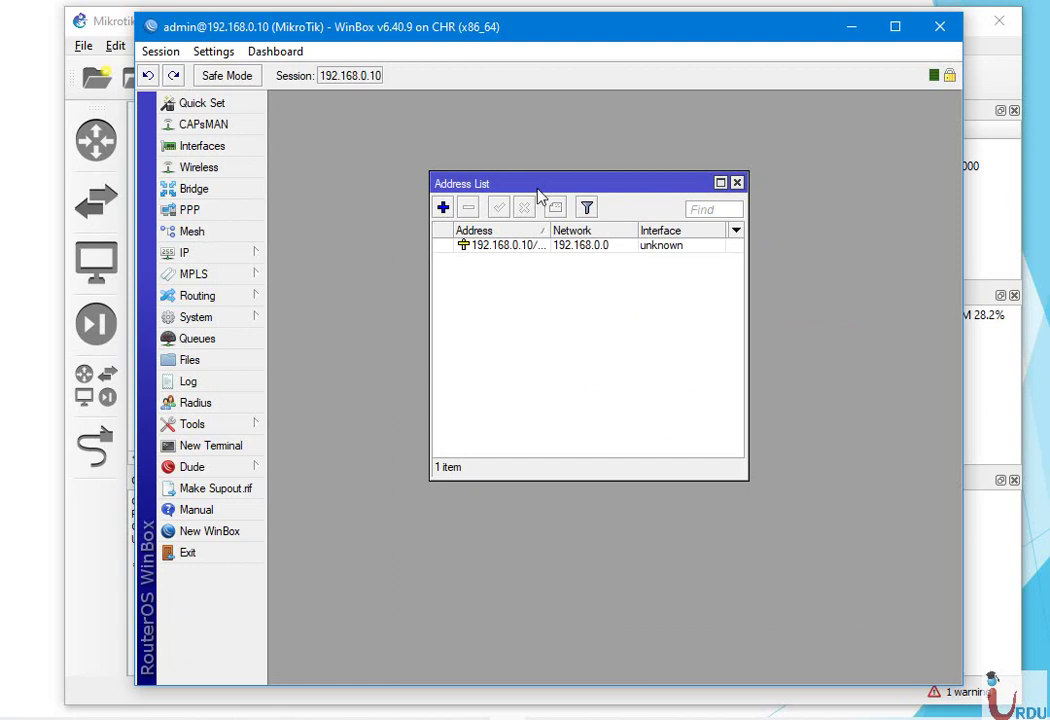
{"action": "double_click", "coordinate": [484, 250]}
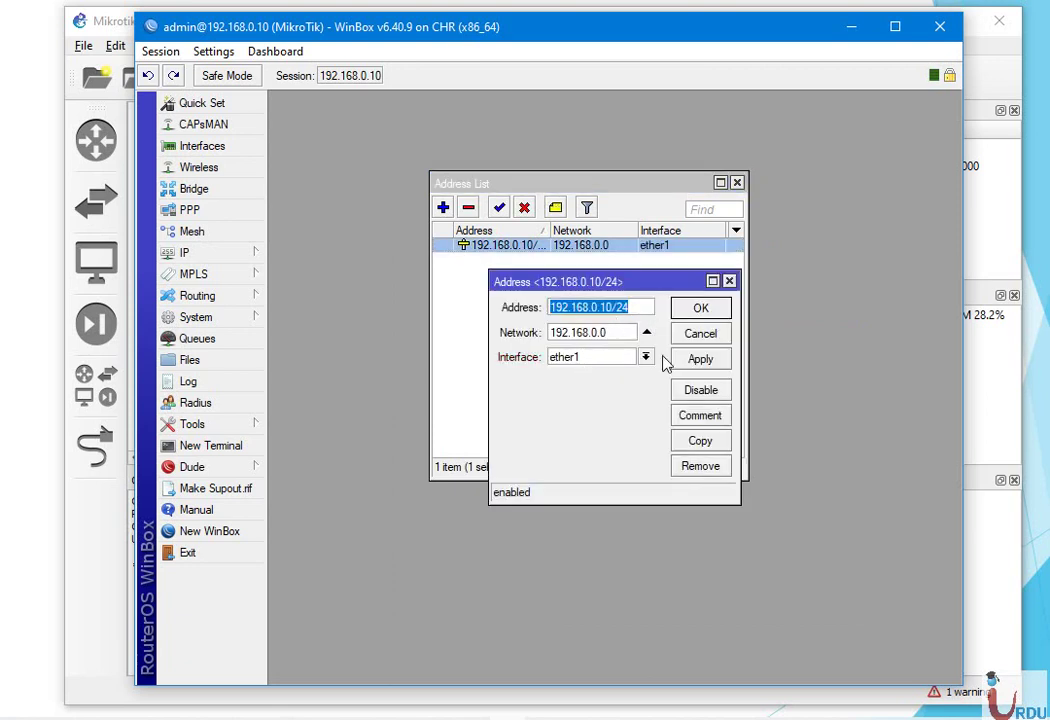
{"action": "left_click", "coordinate": [730, 282]}
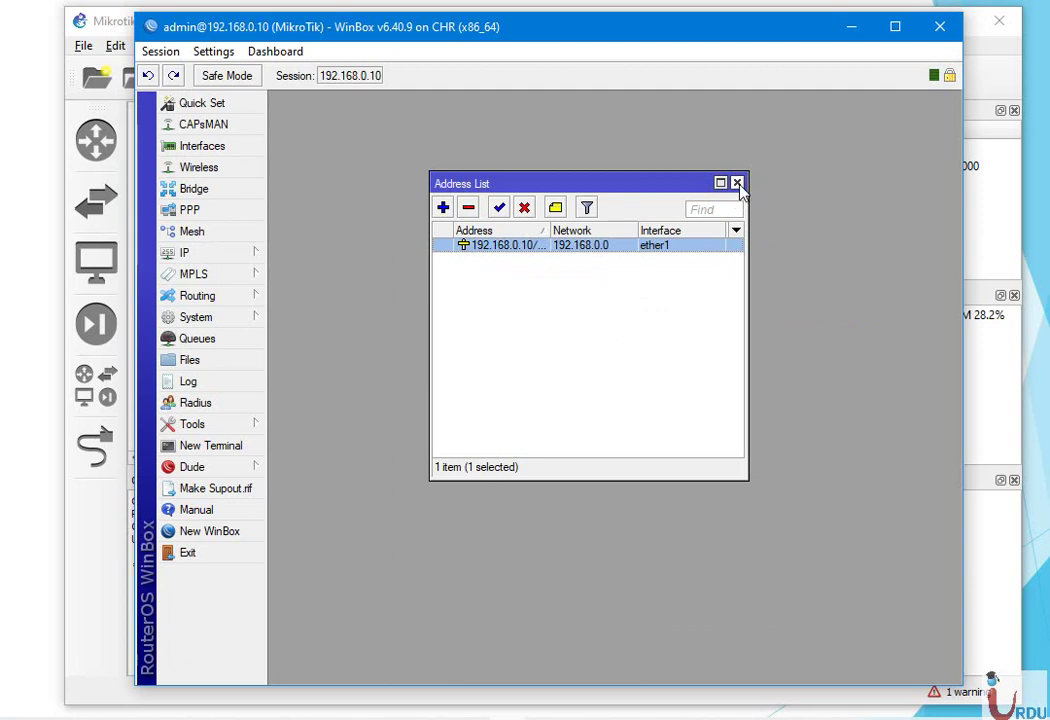
{"action": "left_click", "coordinate": [737, 182]}
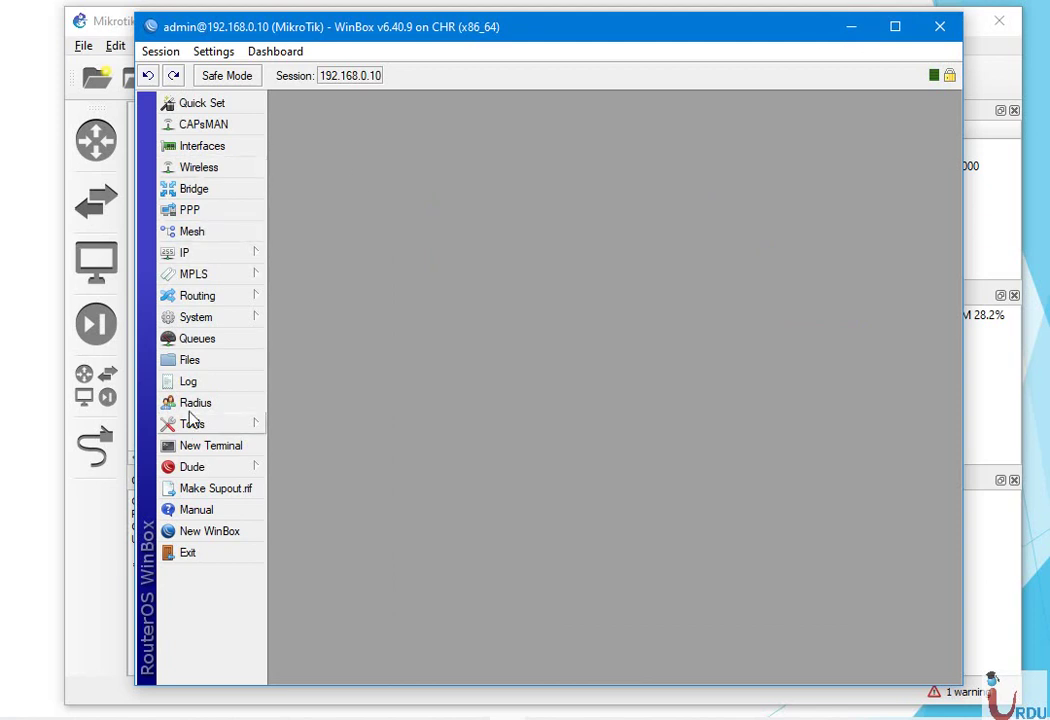
{"action": "left_click", "coordinate": [205, 146]}
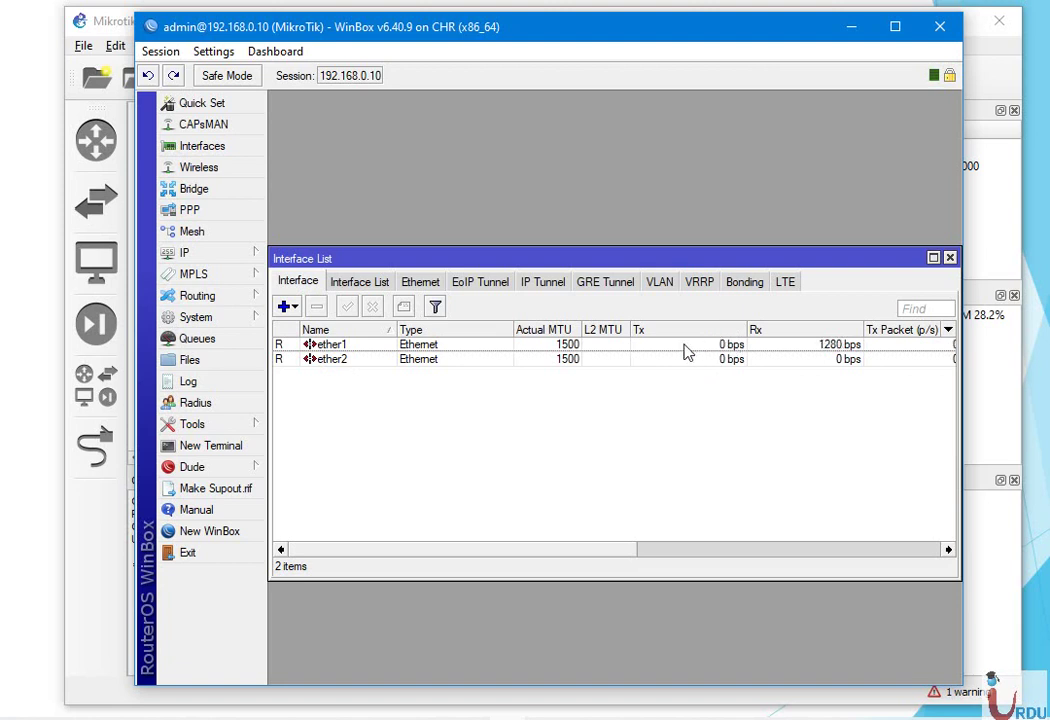
{"action": "left_click", "coordinate": [851, 27]}
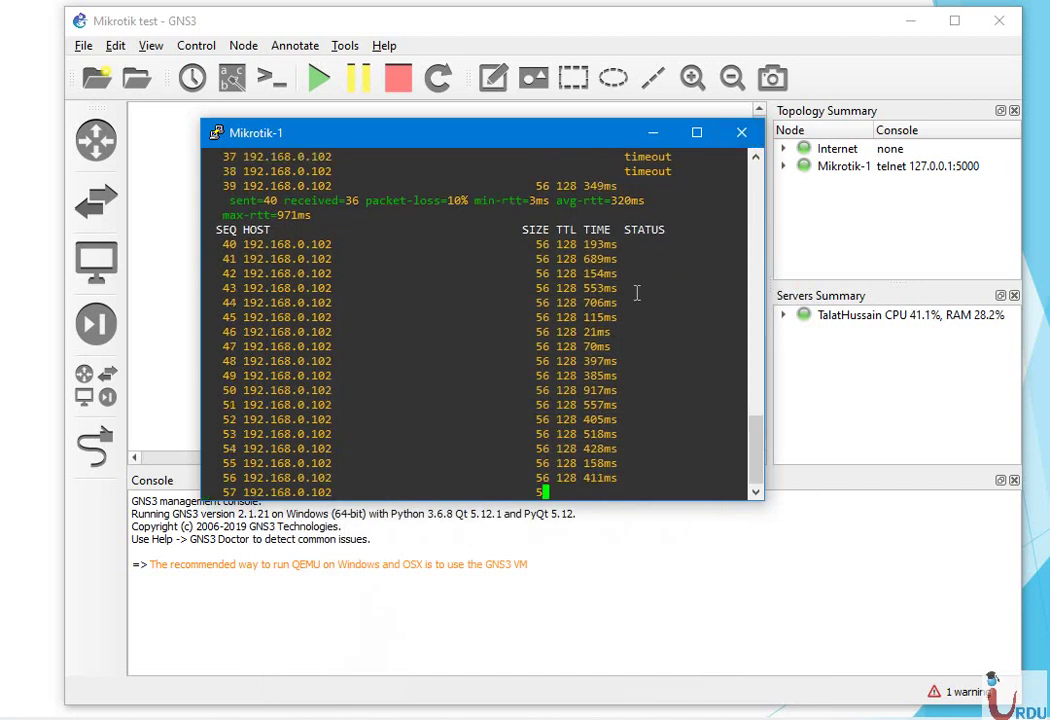
Stop the host ping and ping the gateway 192.168.0.1, which times out
{"action": "key", "text": "ctrl+c"}
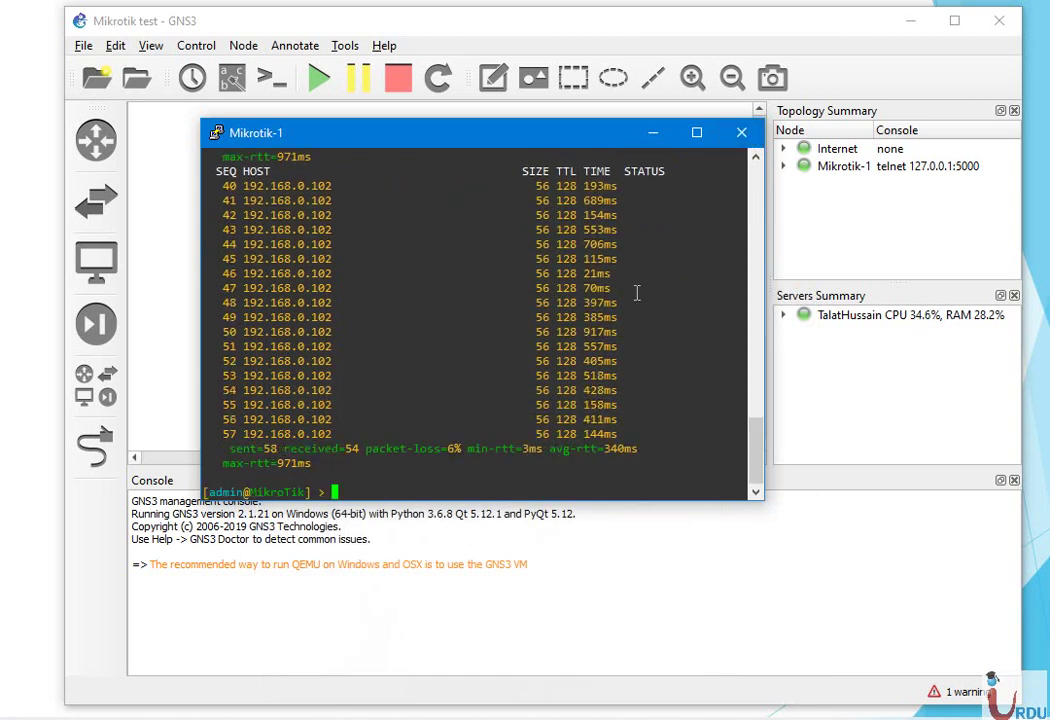
{"action": "type", "text": "ping 192.168.0.1"}
{"action": "key", "text": "Return"}
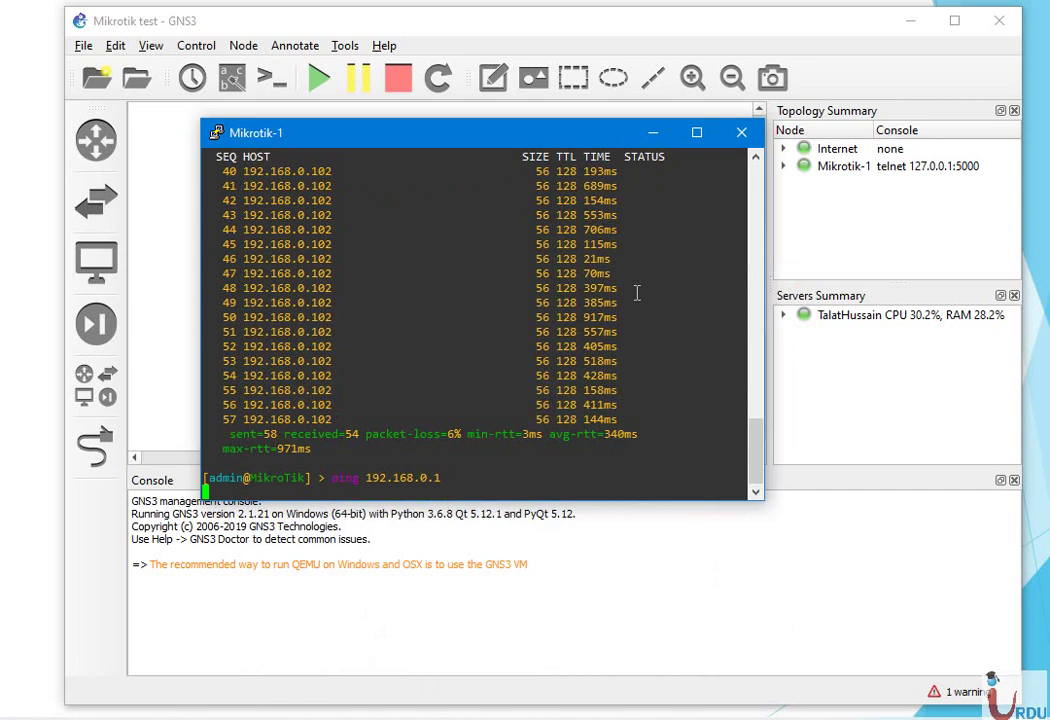
Close the Mikrotik-1 console, minimize GNS3, and switch to WinBox
{"action": "left_click", "coordinate": [741, 132]}
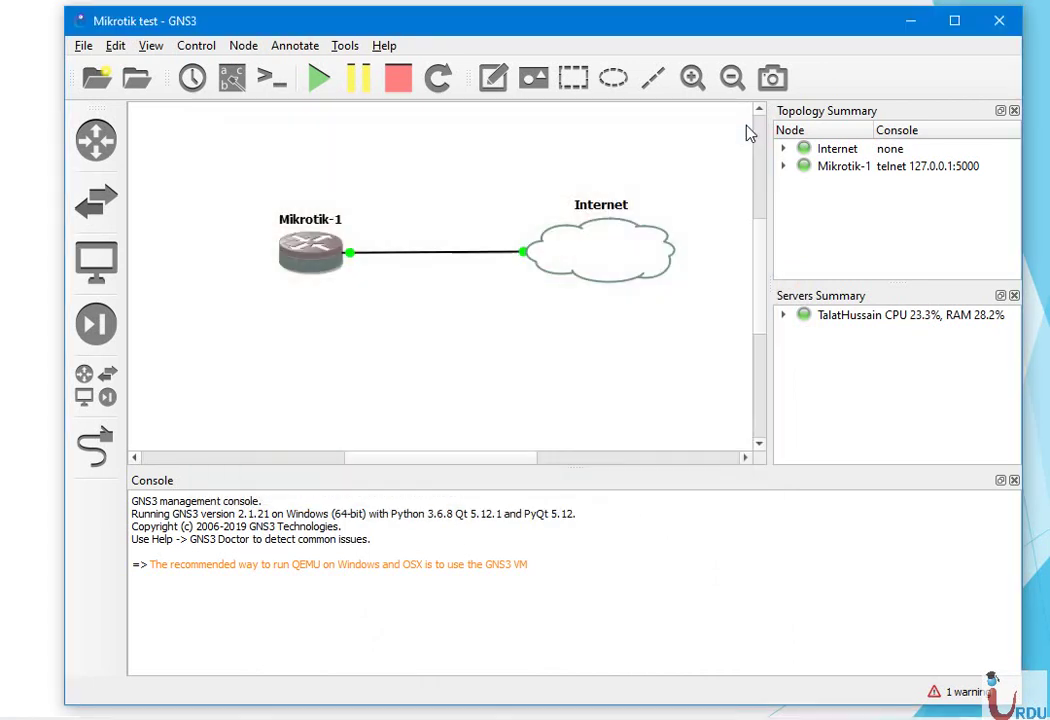
{"action": "left_click", "coordinate": [909, 24]}
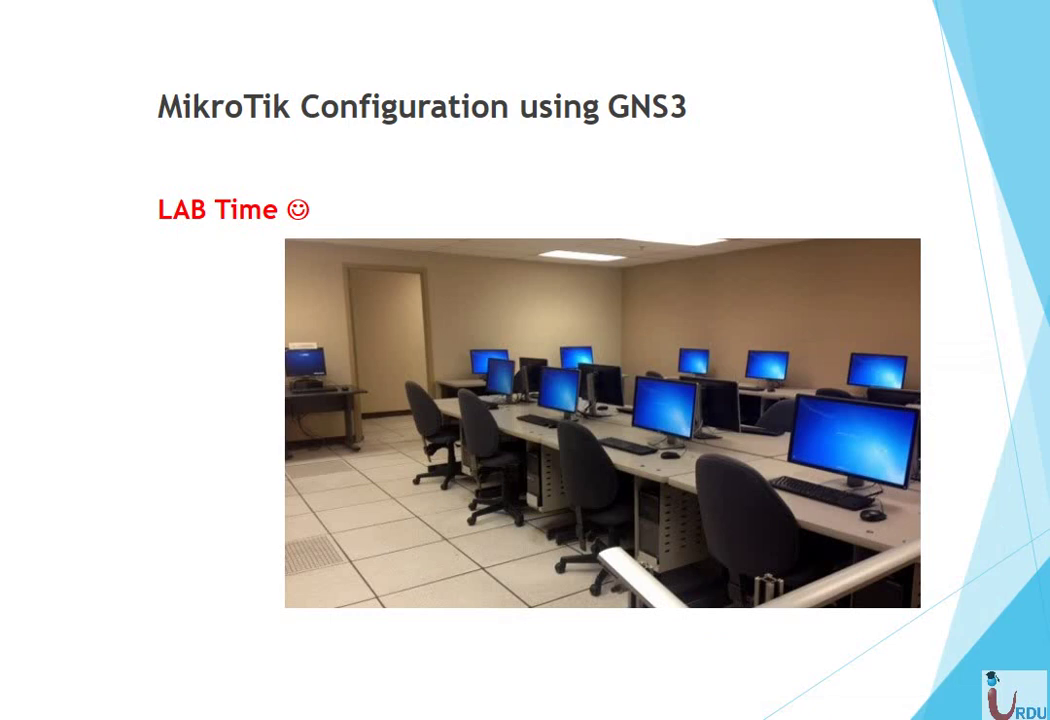
{"action": "key", "text": "alt+Tab"}
{"action": "key", "text": "alt+Tab"}
{"action": "key", "text": "alt+Tab"}
{"action": "key", "text": "alt+Tab"}
{"action": "key", "text": "alt+Tab"}
{"action": "key", "text": "alt+Tab"}
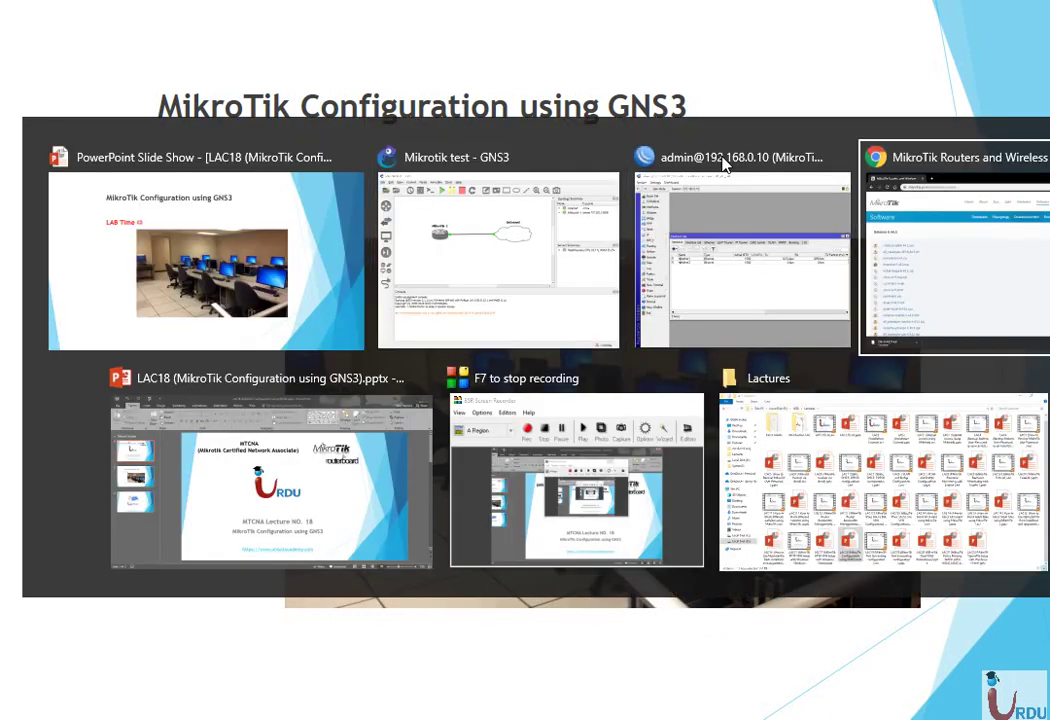
{"action": "key", "text": "alt+Tab"}
{"action": "key", "text": "alt+Tab"}
{"action": "key", "text": "alt+Tab"}
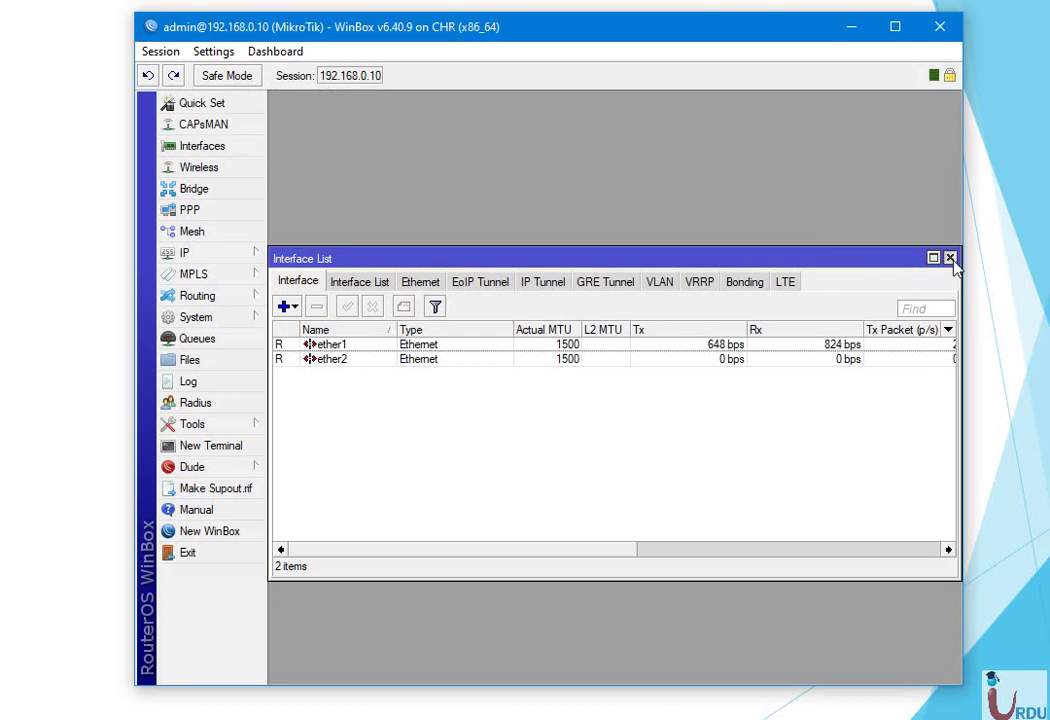
Add the comment 'WAN' to ether1 in the Interface List
{"action": "left_click", "coordinate": [950, 257]}
{"action": "left_click", "coordinate": [215, 148]}
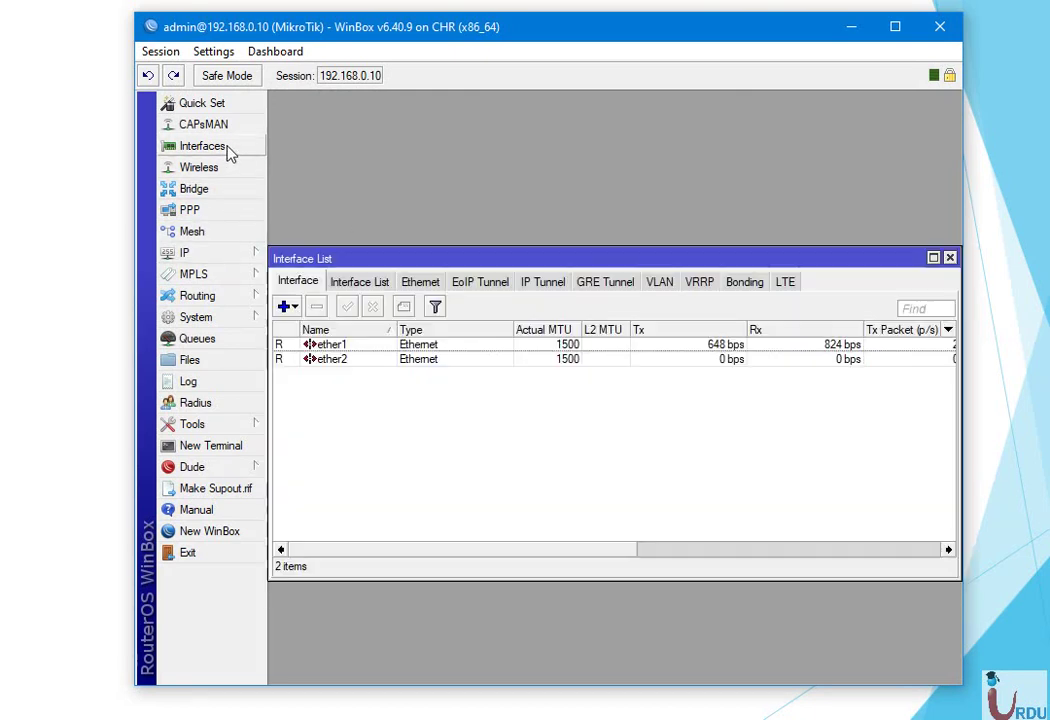
{"action": "left_click", "coordinate": [340, 345]}
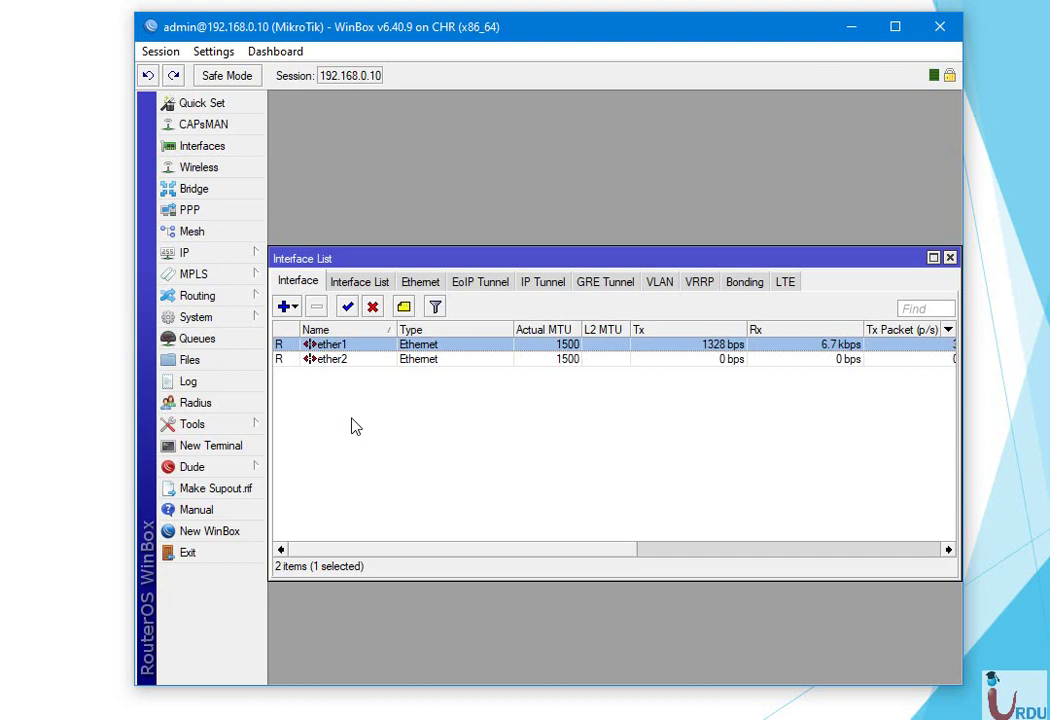
{"action": "right_click", "coordinate": [344, 345]}
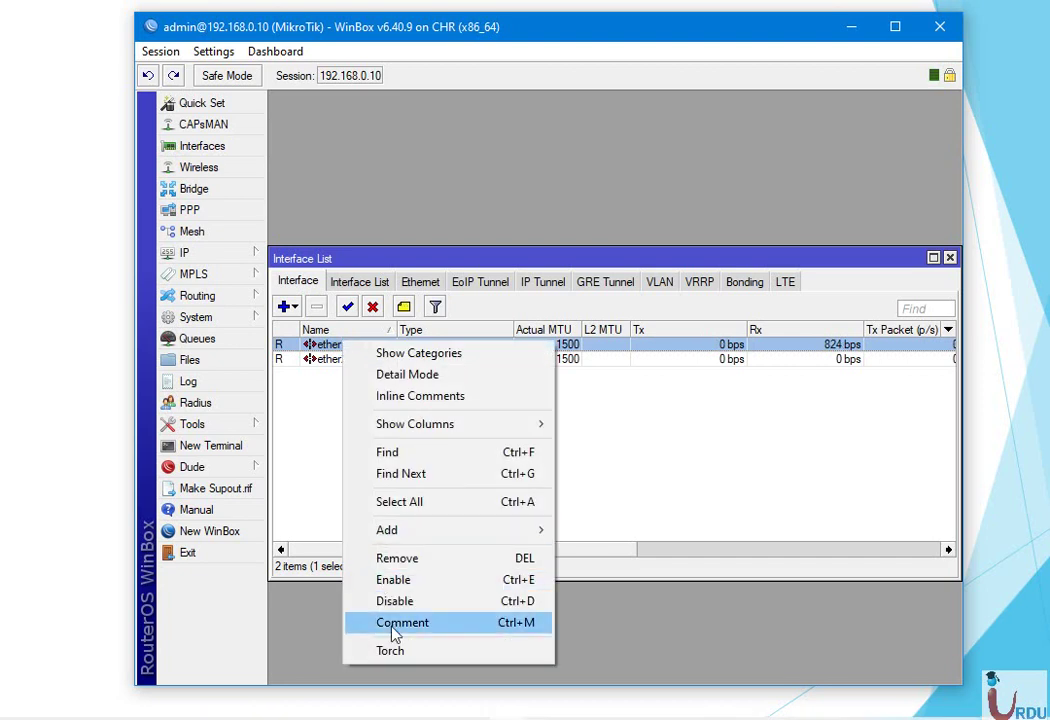
{"action": "left_click", "coordinate": [393, 628]}
{"action": "type", "text": "WAN"}
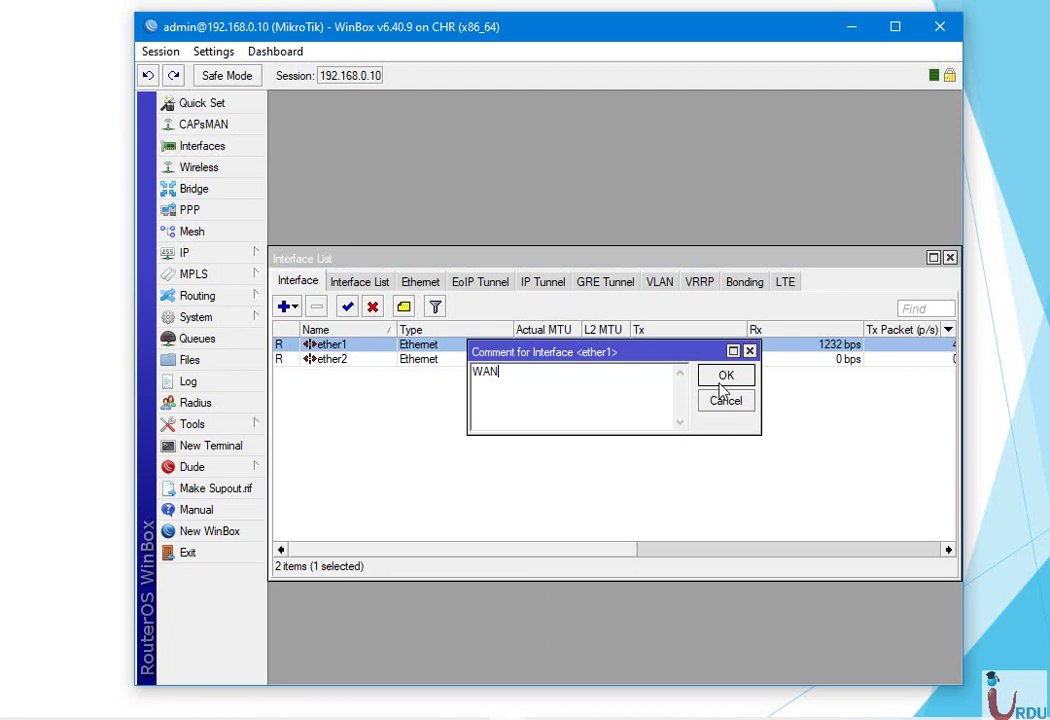
{"action": "left_click", "coordinate": [723, 386]}
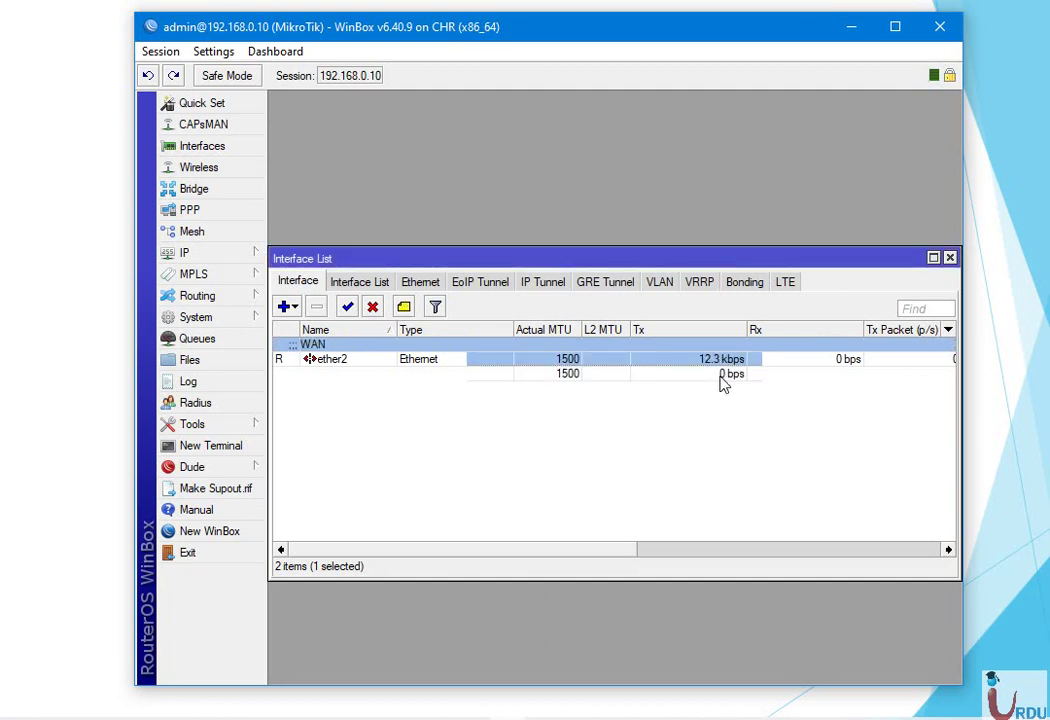